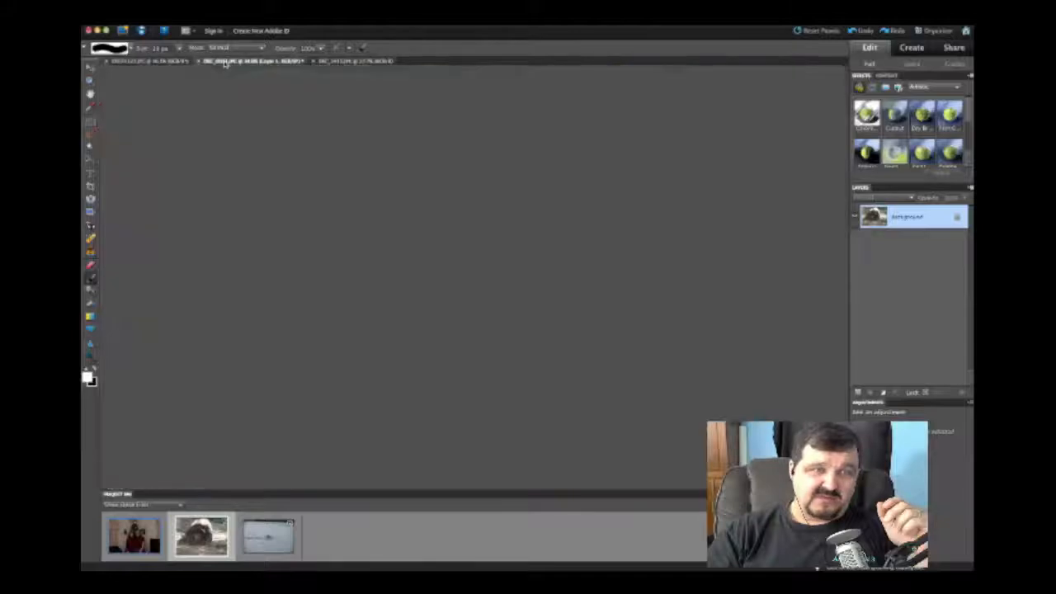
Open the photo of the couple in front of the Christmas tree in the Liquify filter
left_click(337, 62)
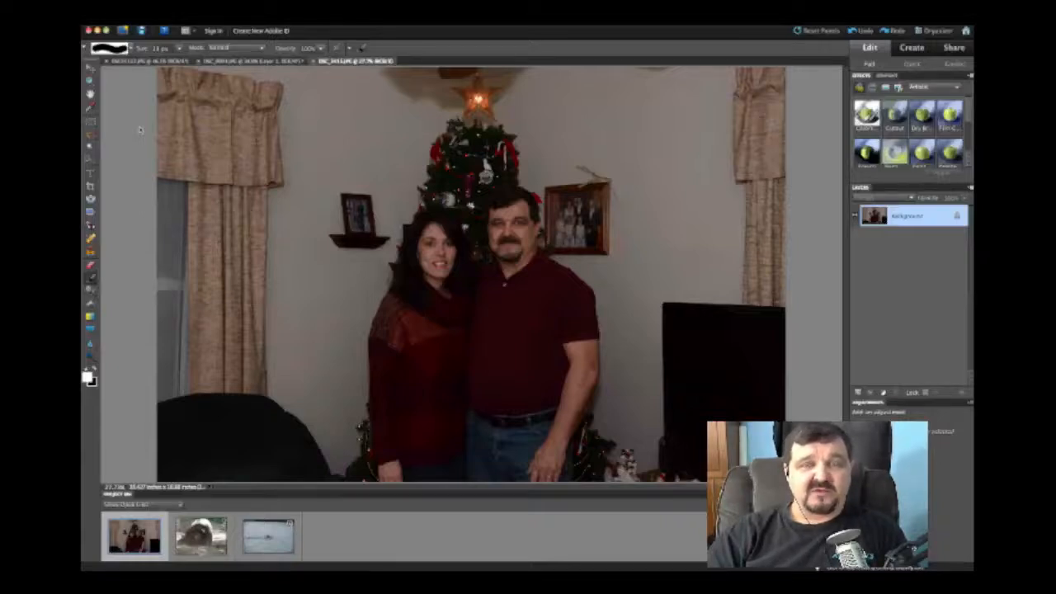
left_click(263, 24)
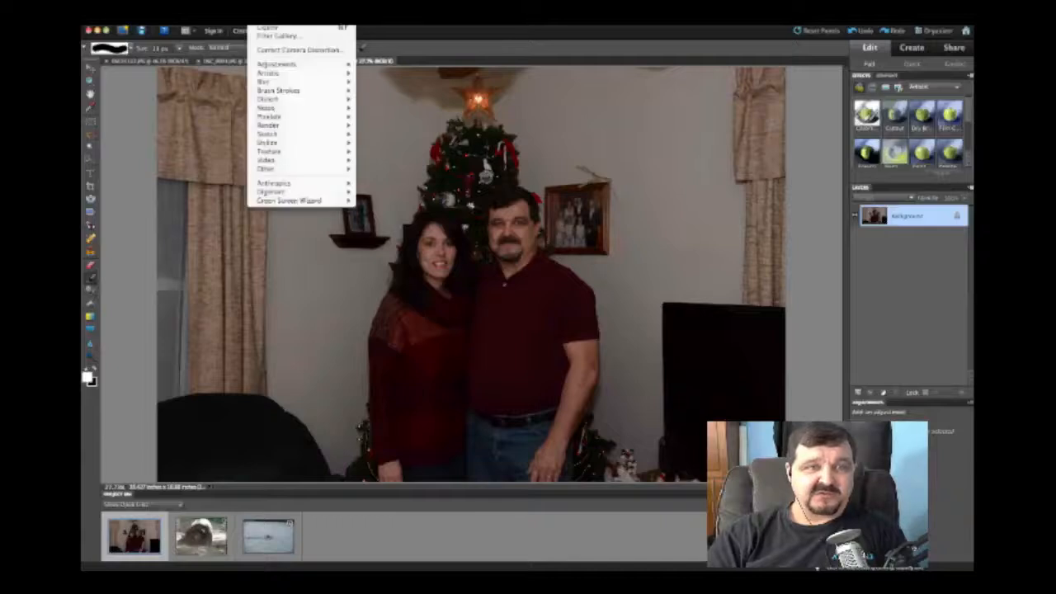
mouse_move(274, 84)
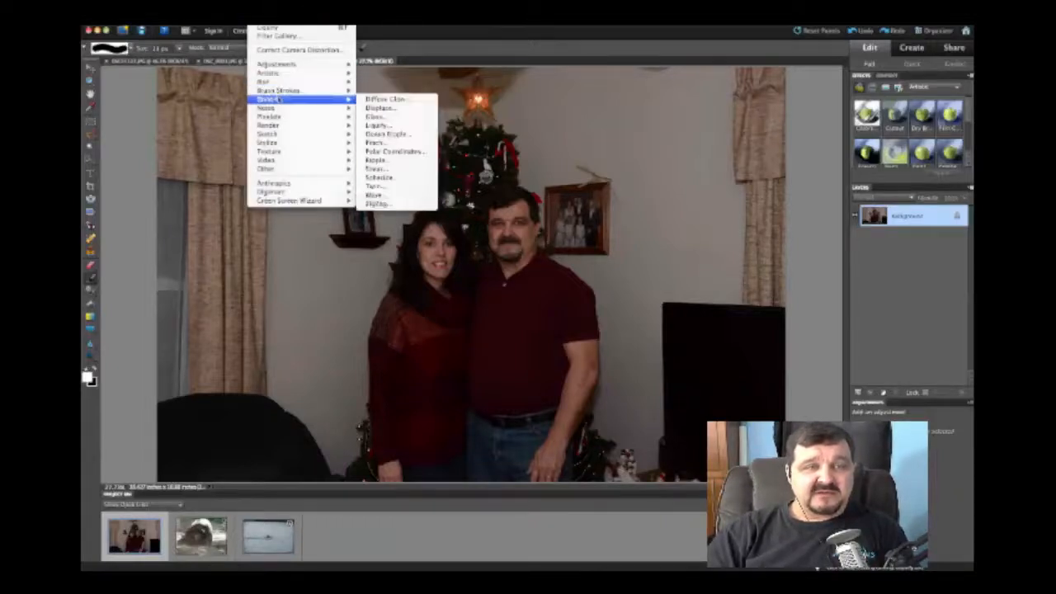
left_click(377, 125)
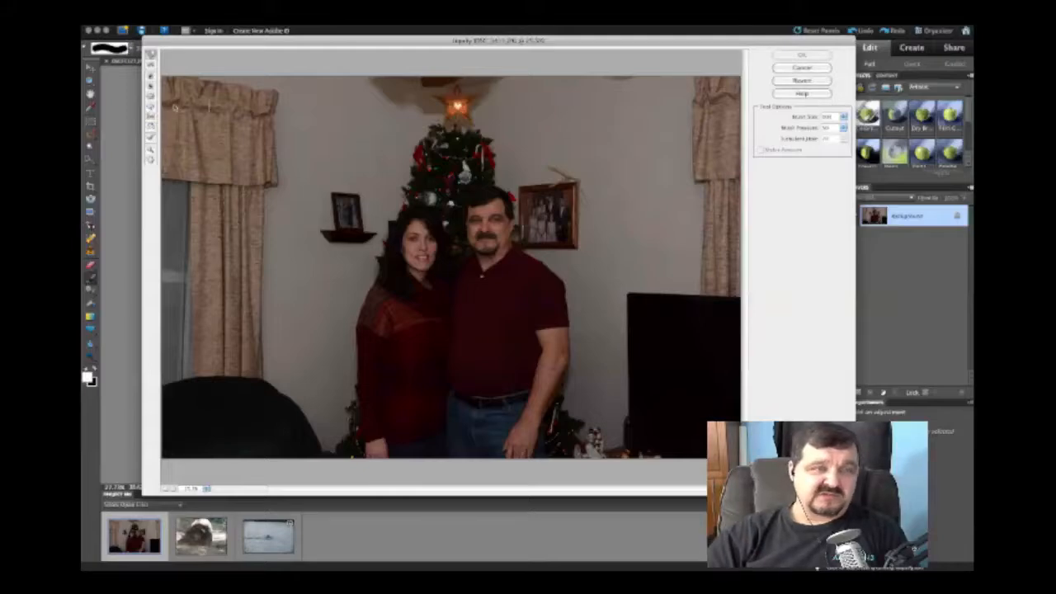
Try to enlarge the man's belly with the Bloat tool, and revert the distortion
left_click(150, 108)
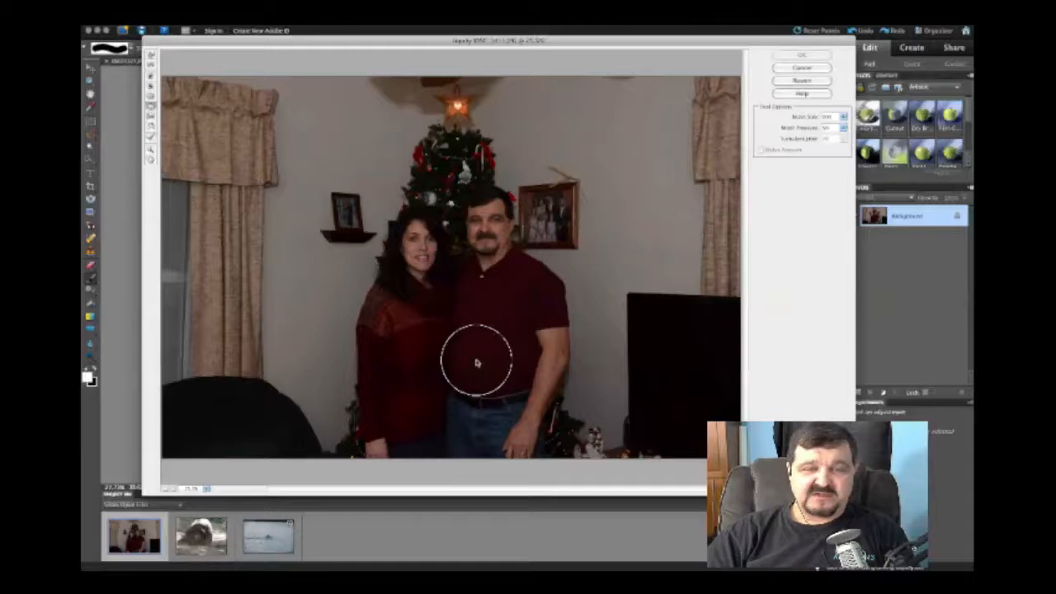
mouse_move(476, 362)
left_mouse_down()
mouse_move(488, 364)
mouse_move(467, 365)
mouse_move(504, 368)
mouse_move(481, 346)
mouse_move(506, 346)
mouse_move(476, 369)
mouse_move(514, 371)
mouse_move(483, 368)
mouse_move(490, 373)
left_mouse_up()
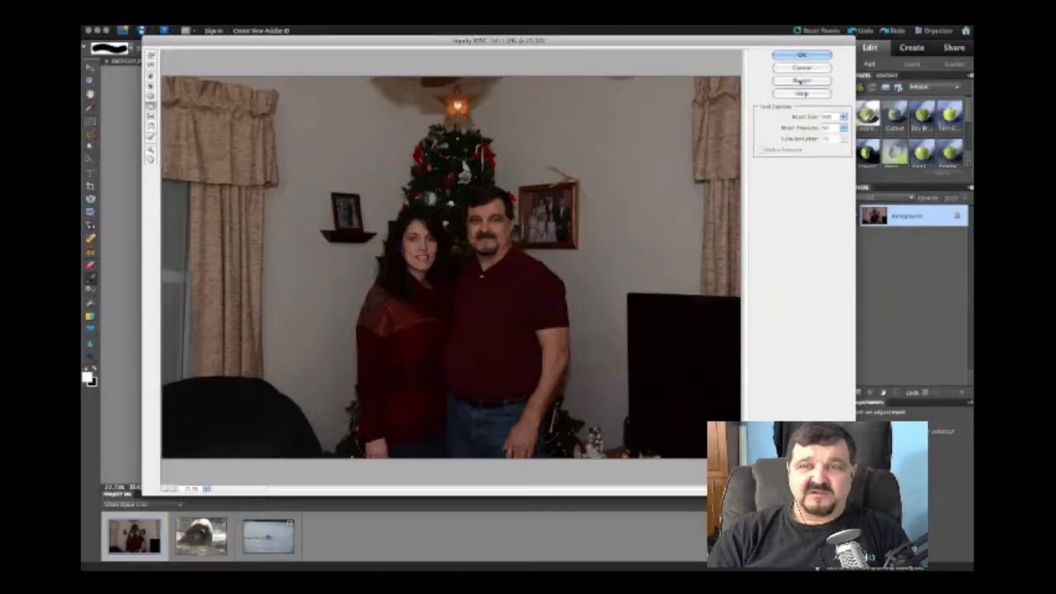
left_click(802, 81)
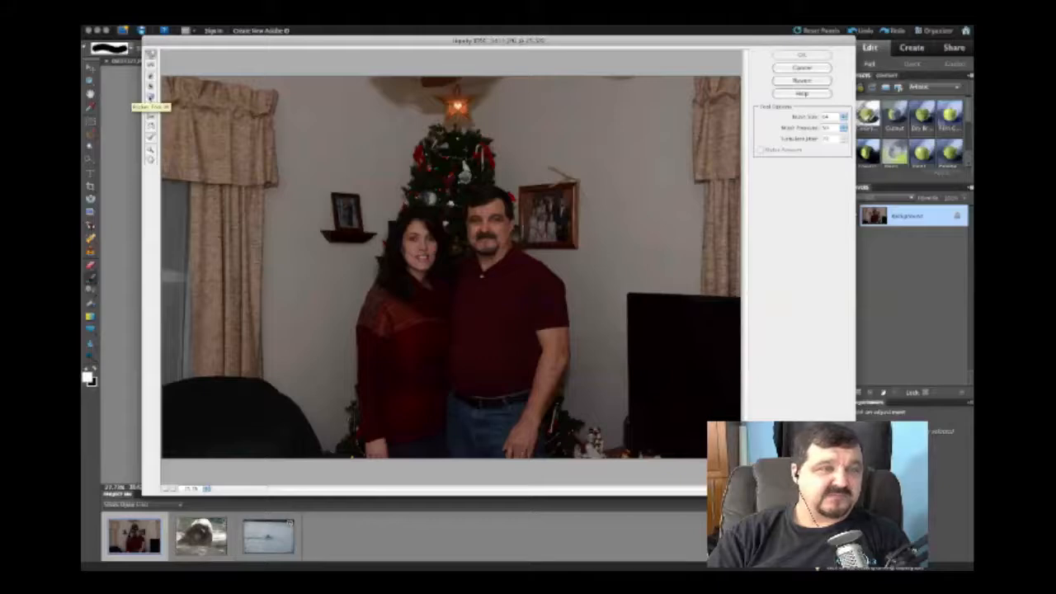
Slim the man's waistline beside the woman with the Pucker tool, try out the Turbulence and Warp tools, and return to Pucker
left_click(150, 97)
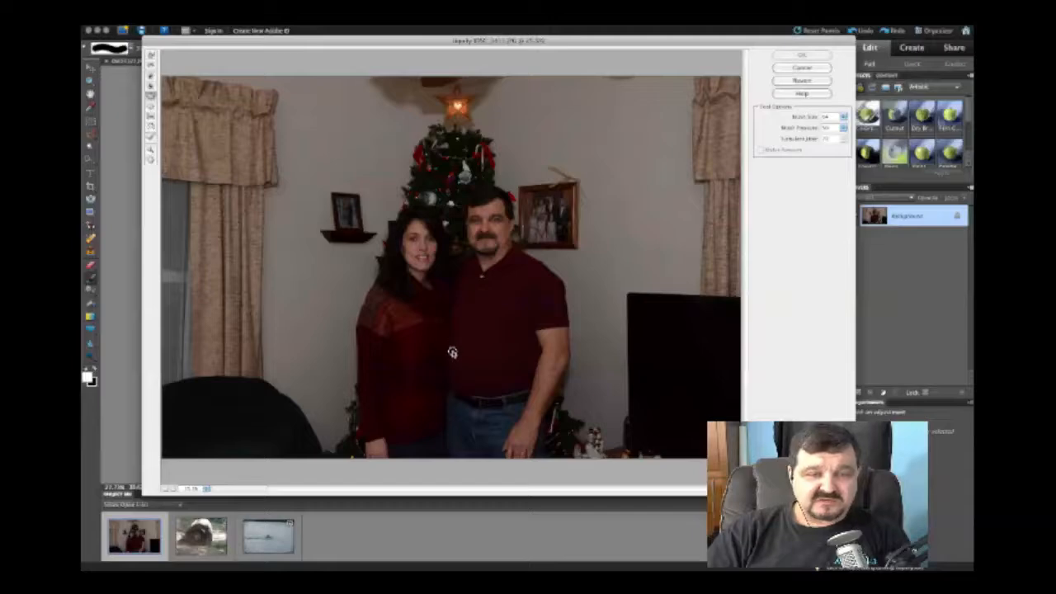
left_click_drag(452, 352, 454, 378)
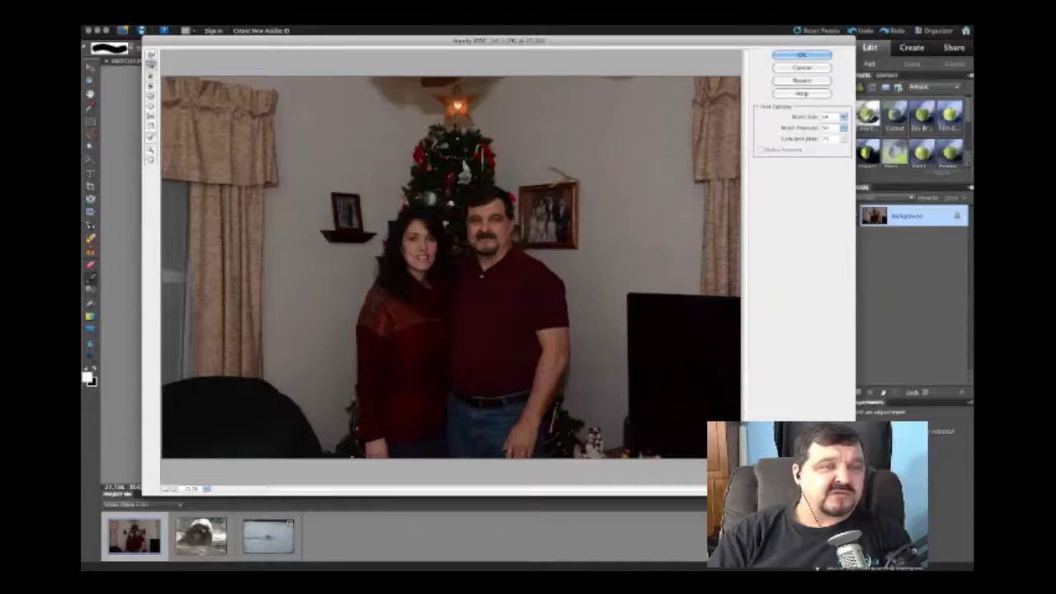
left_click(150, 65)
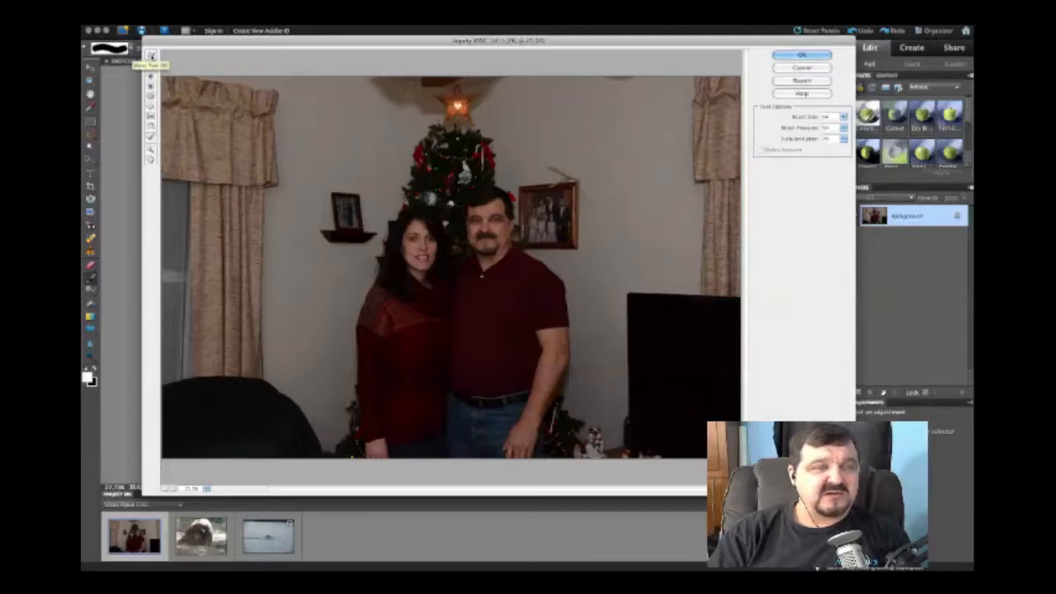
left_click(151, 55)
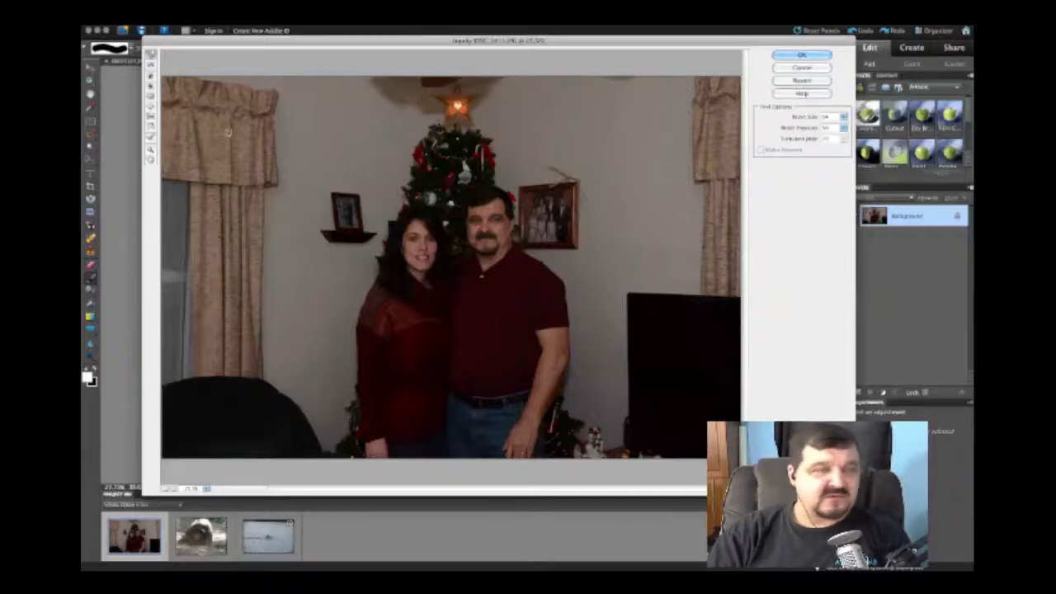
left_click(151, 96)
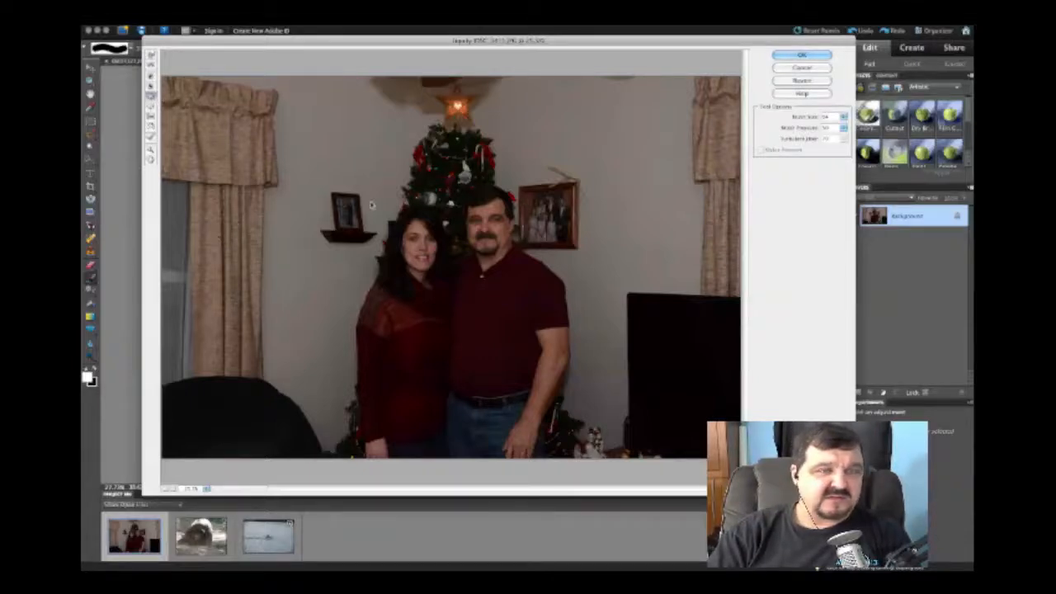
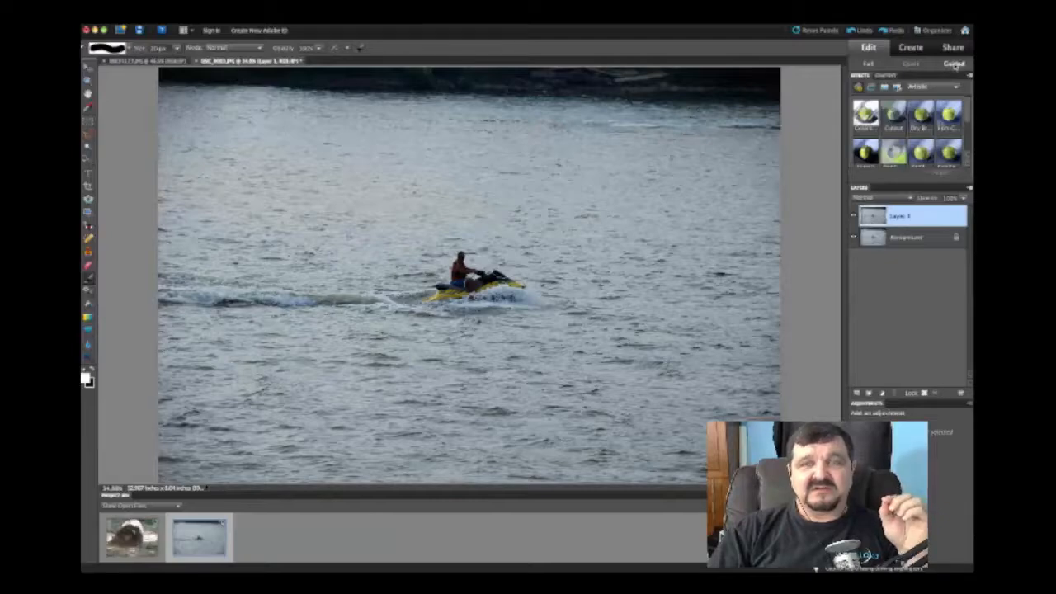
Open Photomerge Style Match for the jet ski photo and apply the cathedral style image with Transfer Tones enabled
left_click(954, 64)
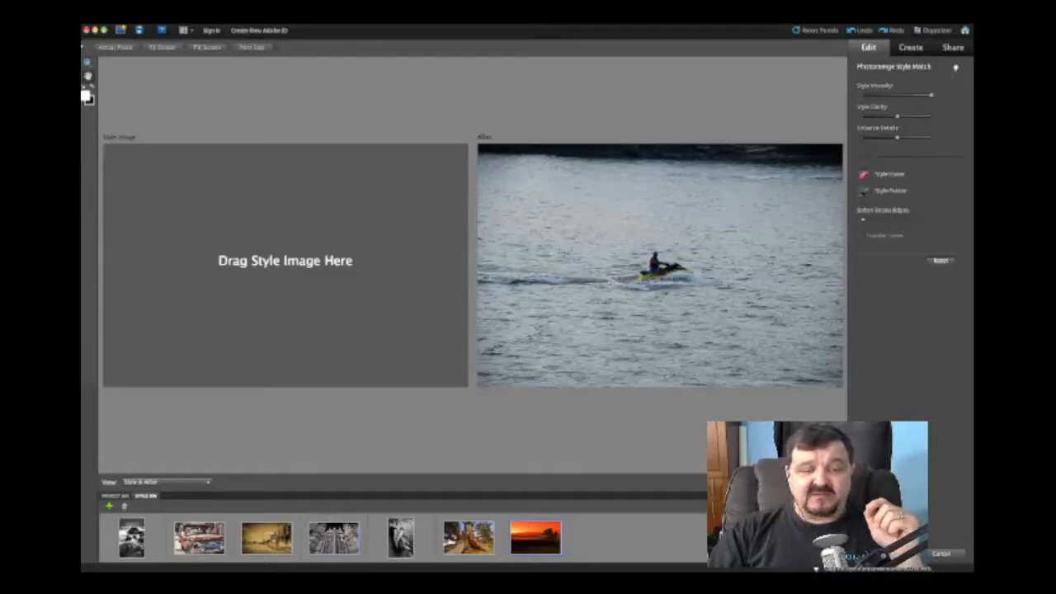
left_click(343, 536)
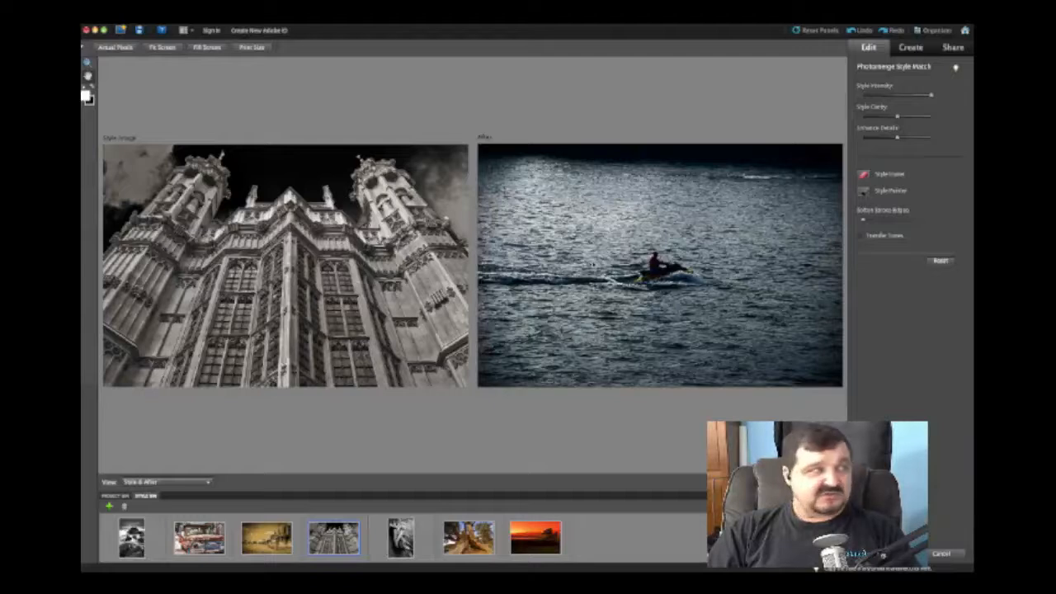
left_click(860, 240)
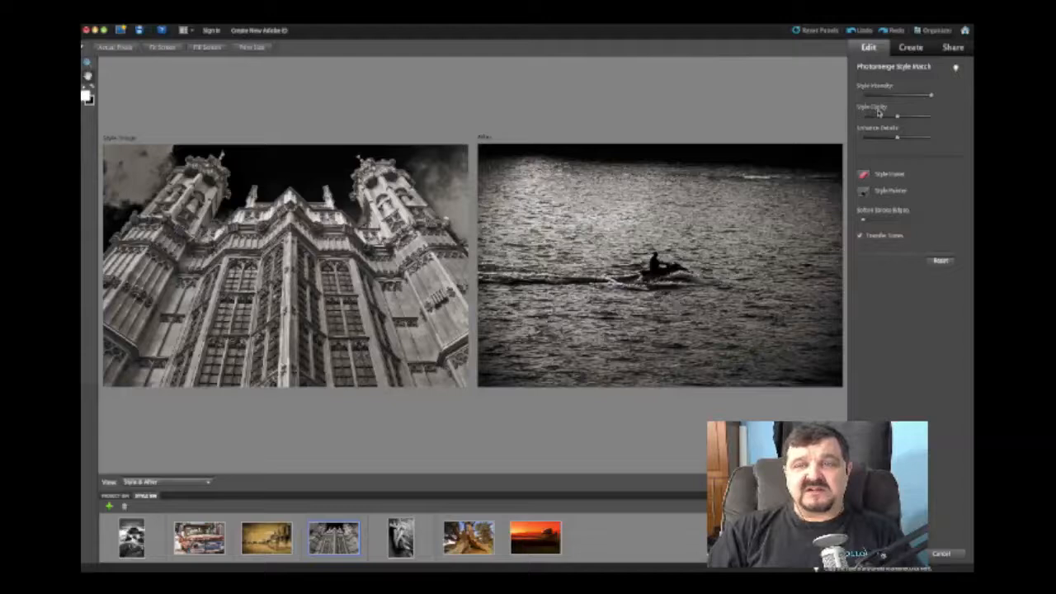
Try a higher Style Clarity, return it to its middle setting, and try the Enhance Details slider
left_click_drag(897, 118, 910, 118)
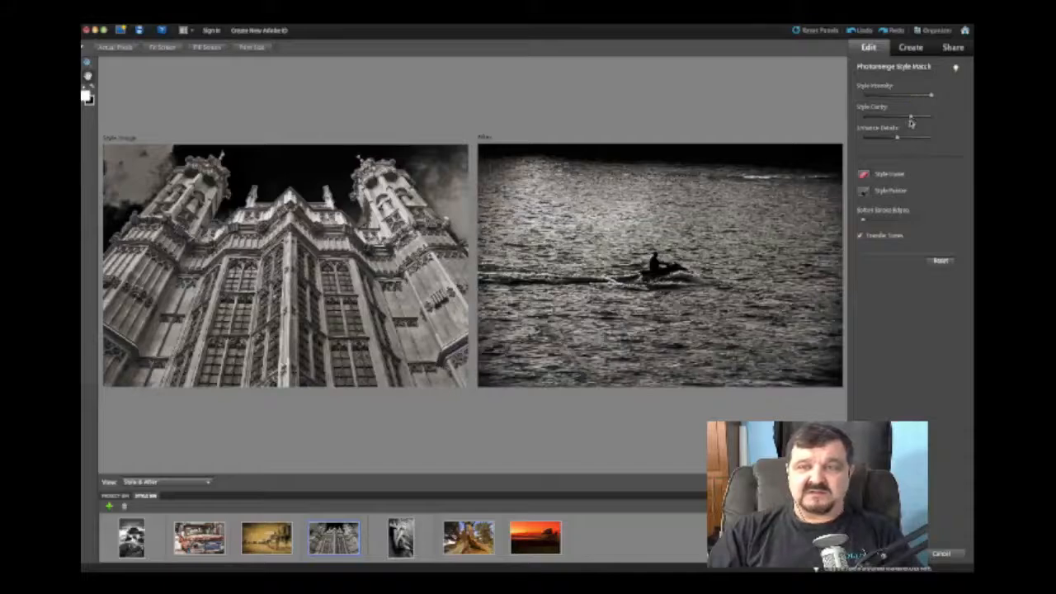
left_click_drag(910, 119, 903, 120)
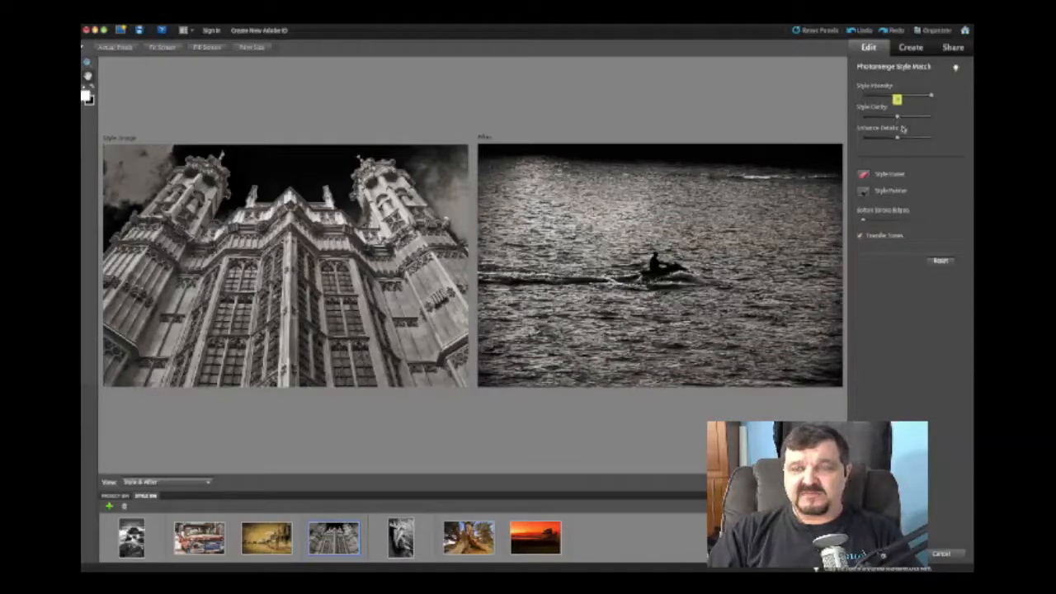
left_click(879, 138)
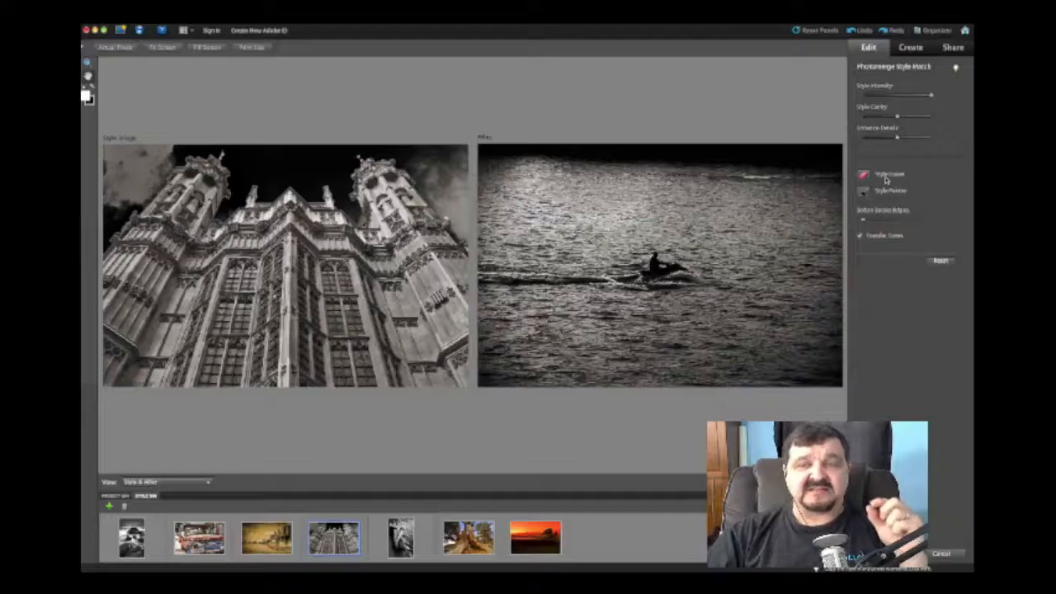
Erase the transferred style from the jet ski and rider with the Style Eraser, and restore it with the Style Painter
left_click(887, 180)
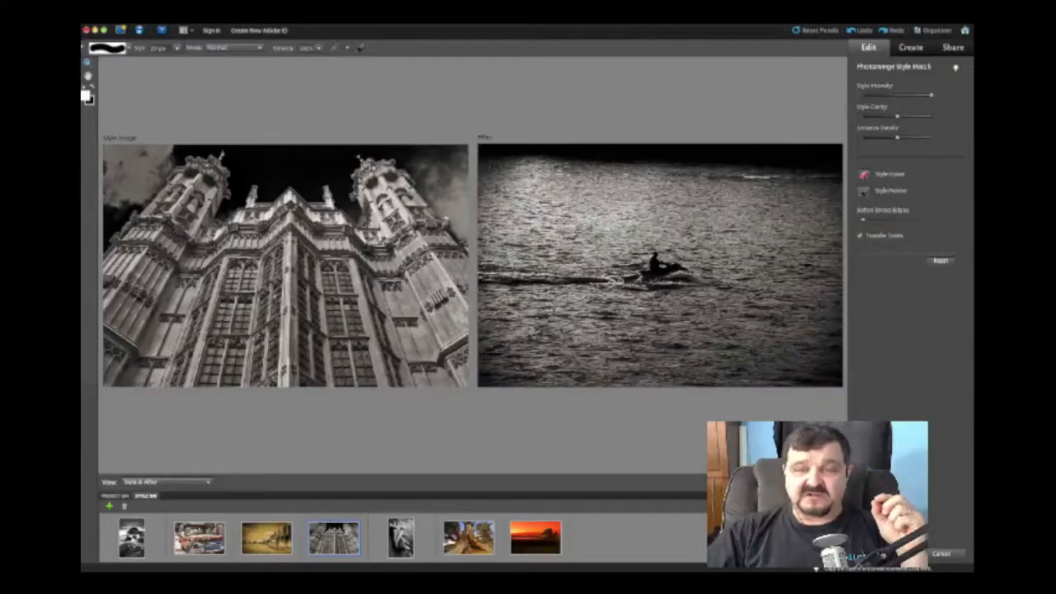
left_click(656, 261)
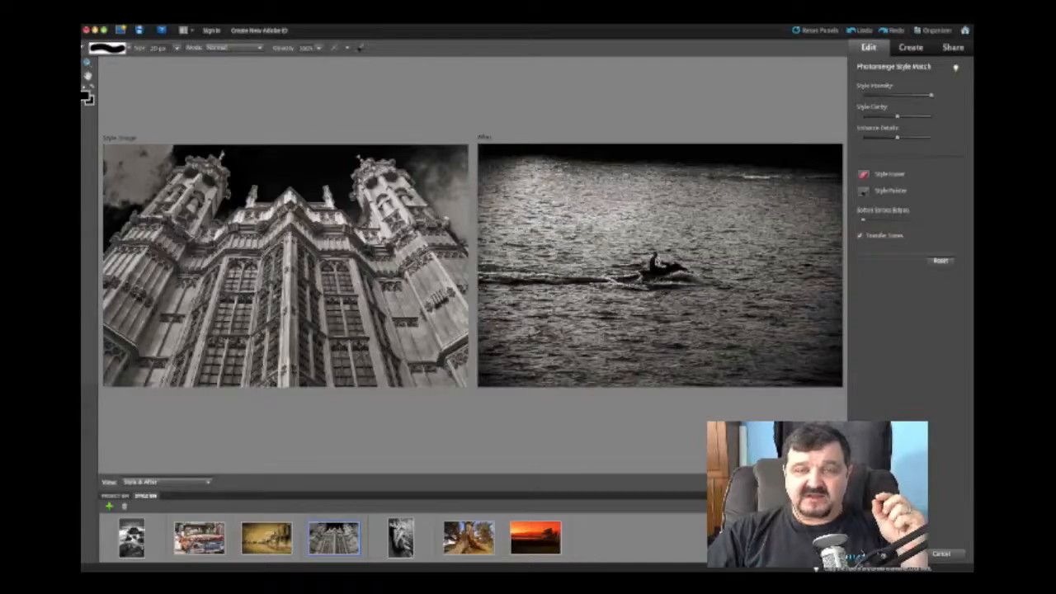
mouse_move(657, 262)
left_mouse_down()
mouse_move(646, 277)
mouse_move(686, 273)
mouse_move(643, 282)
mouse_move(687, 279)
left_mouse_up()
key("x")
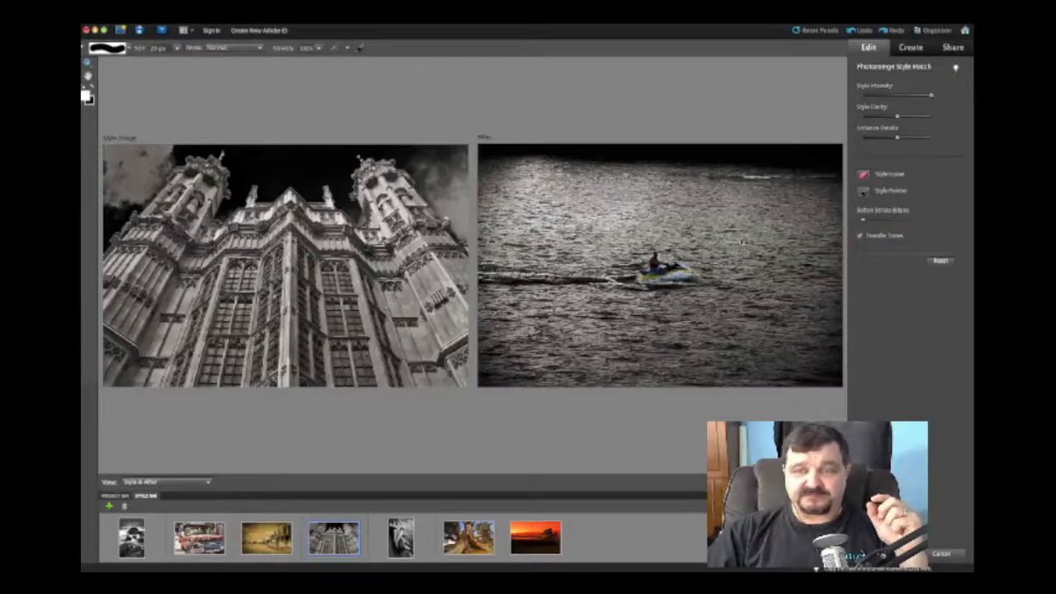
left_click(864, 193)
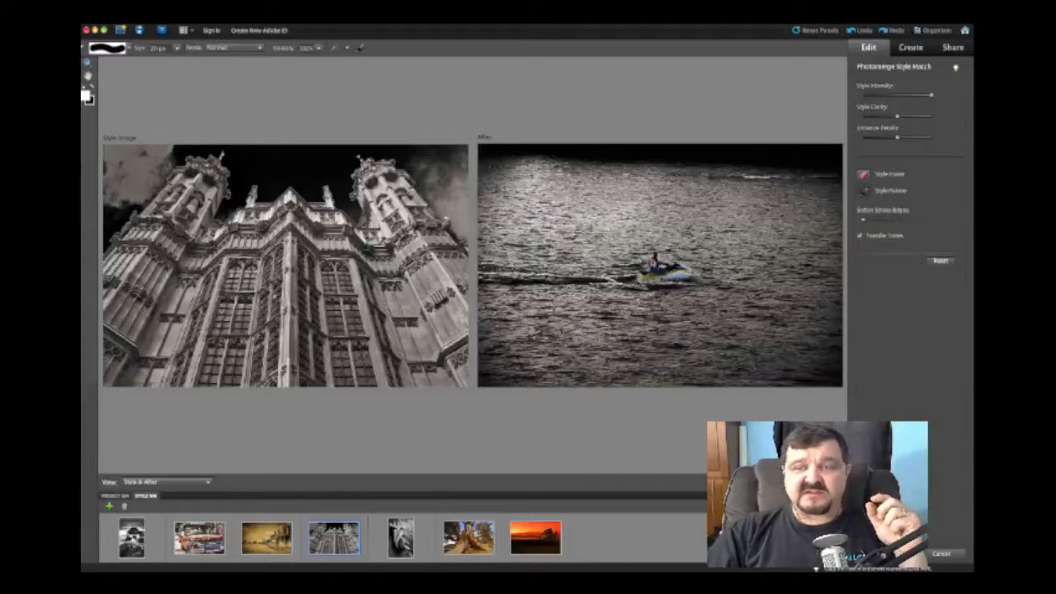
mouse_move(666, 262)
left_mouse_down()
mouse_move(701, 279)
mouse_move(623, 279)
left_mouse_up()
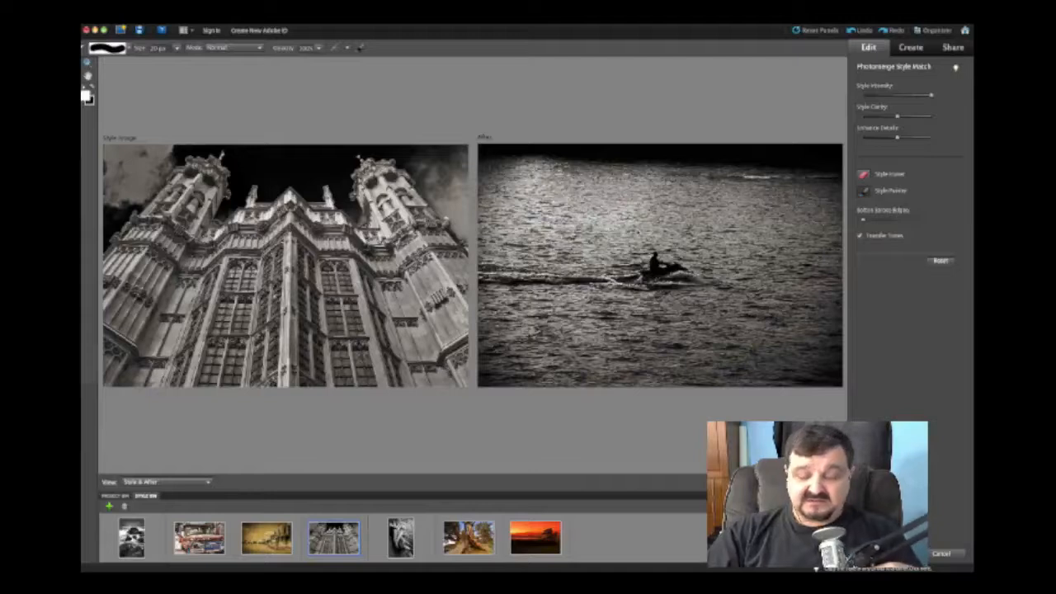
Resize the Style Painter brush to 100 px
key("bracketright")
key("bracketright")
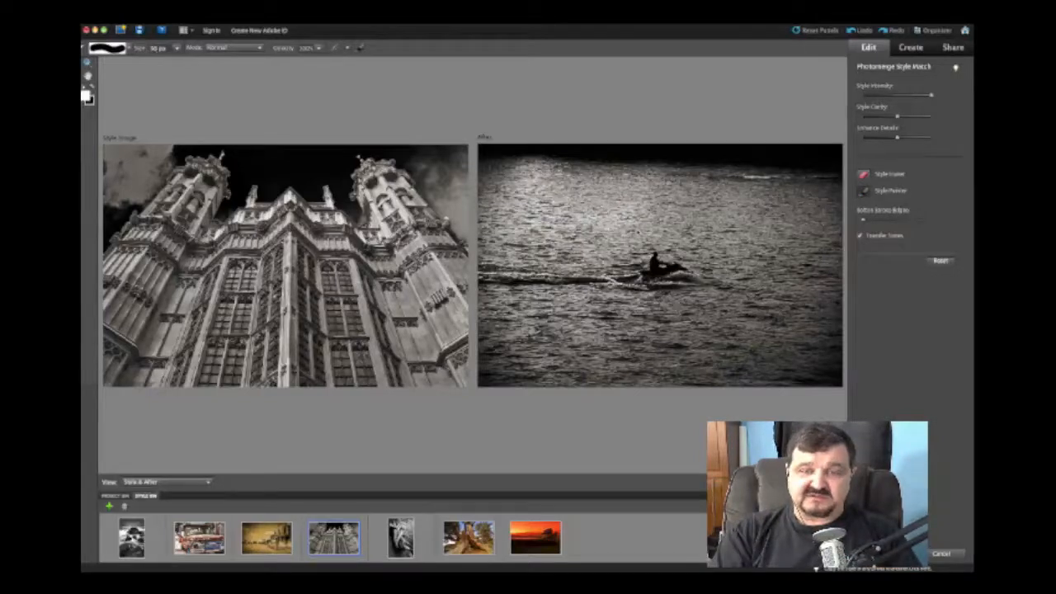
key("bracketright")
key("bracketright")
key("bracketright")
key("bracketright")
key("bracketright")
key("bracketleft")
key("bracketleft")
key("bracketleft")
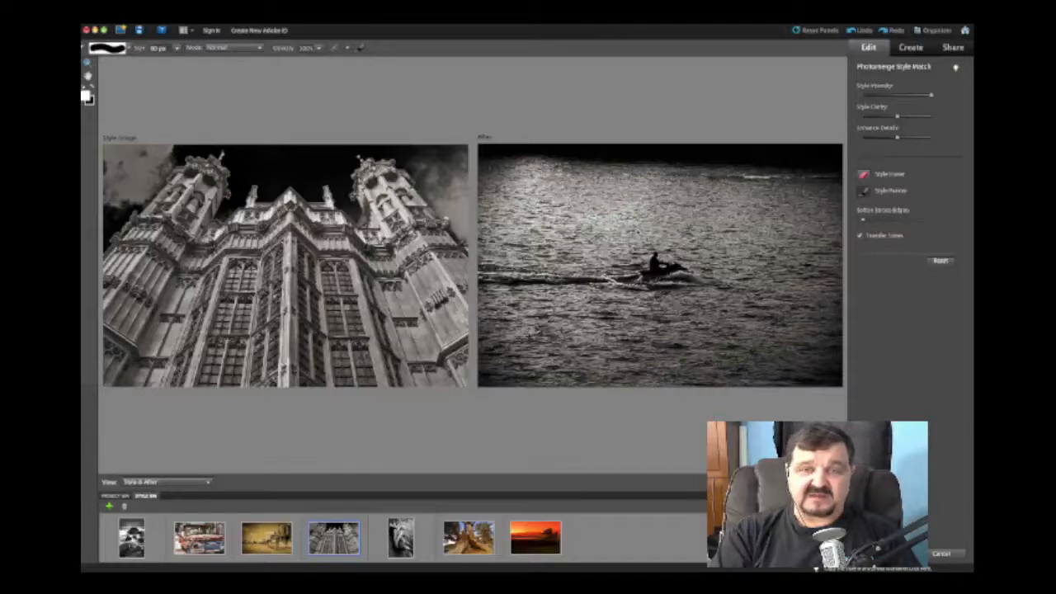
key("bracketright")
key("bracketright")
key("bracketright")
key("bracketright")
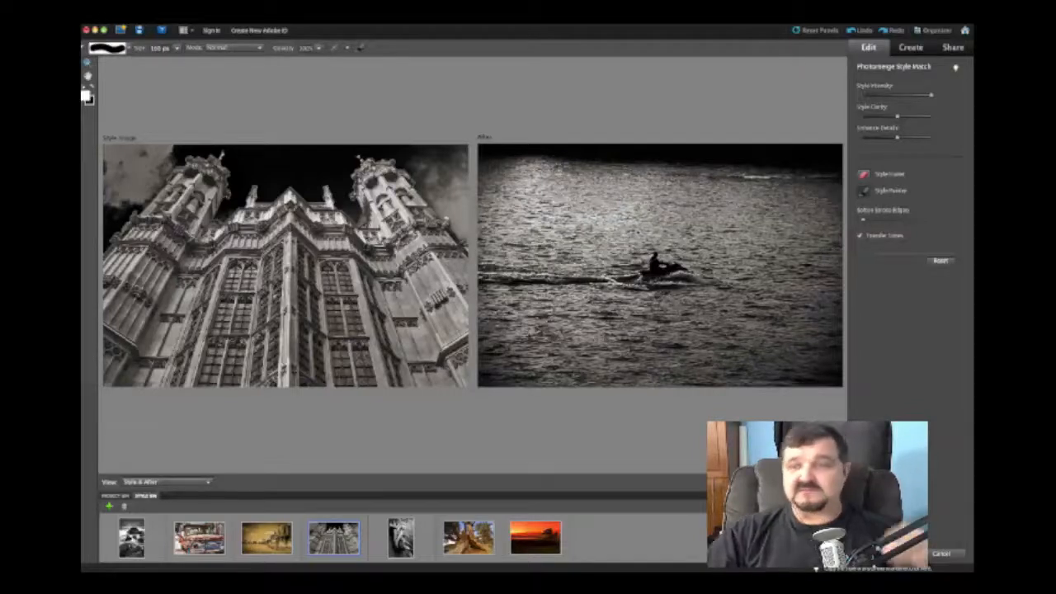
key("bracketleft")
key("bracketleft")
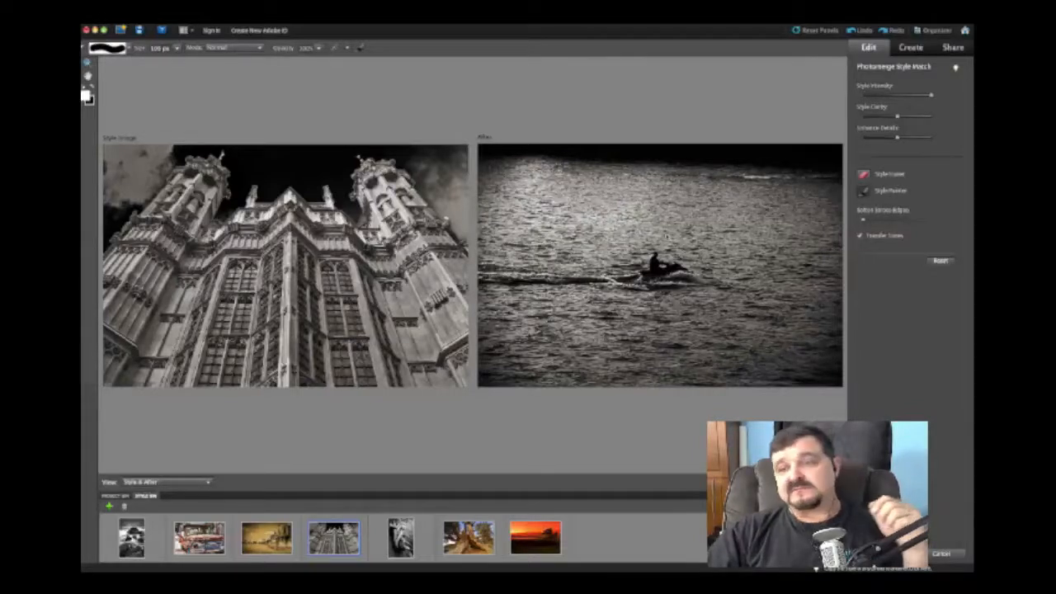
Reset the cathedral style match and apply the orange sunset boat image as the style with Transfer Tones enabled
left_click(860, 237)
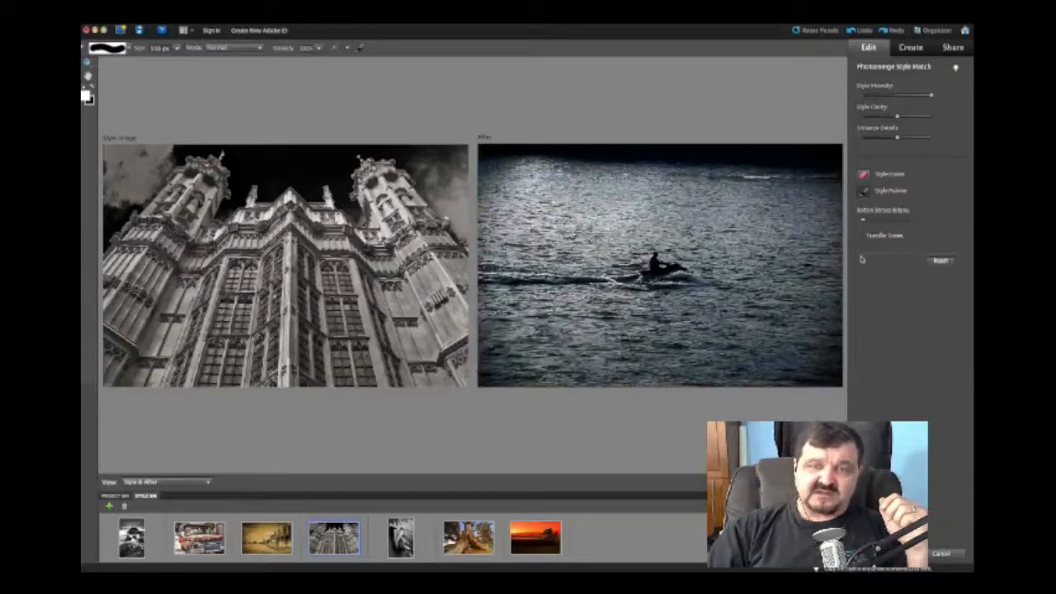
left_click(939, 262)
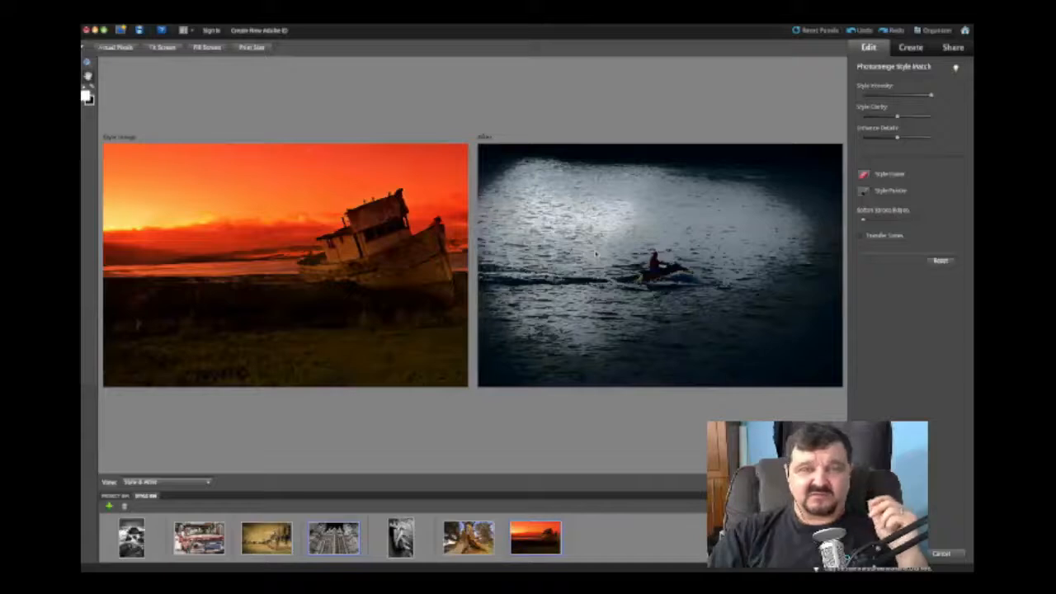
left_click(861, 238)
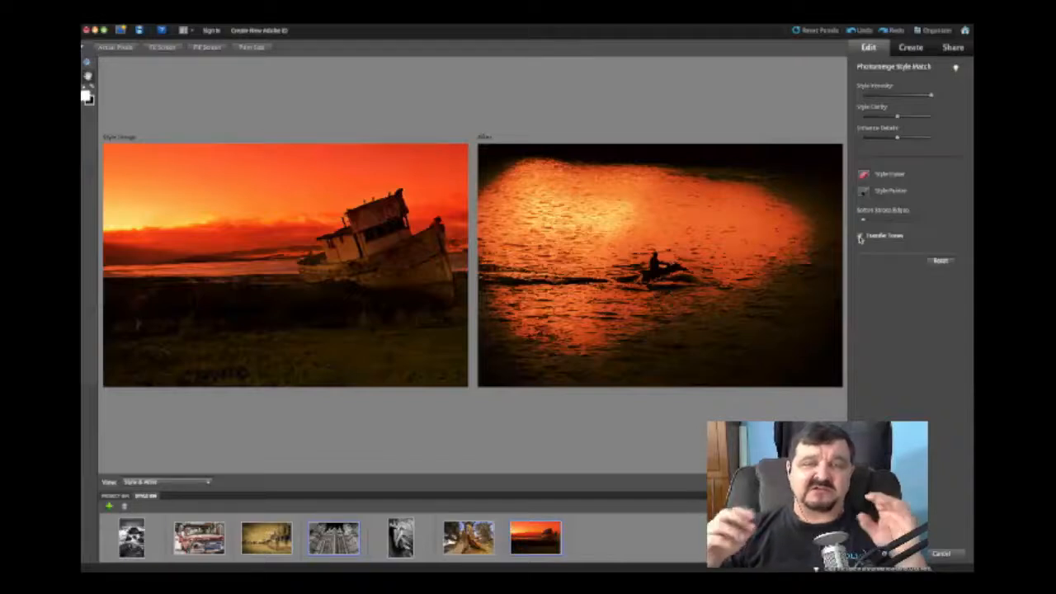
left_click(860, 236)
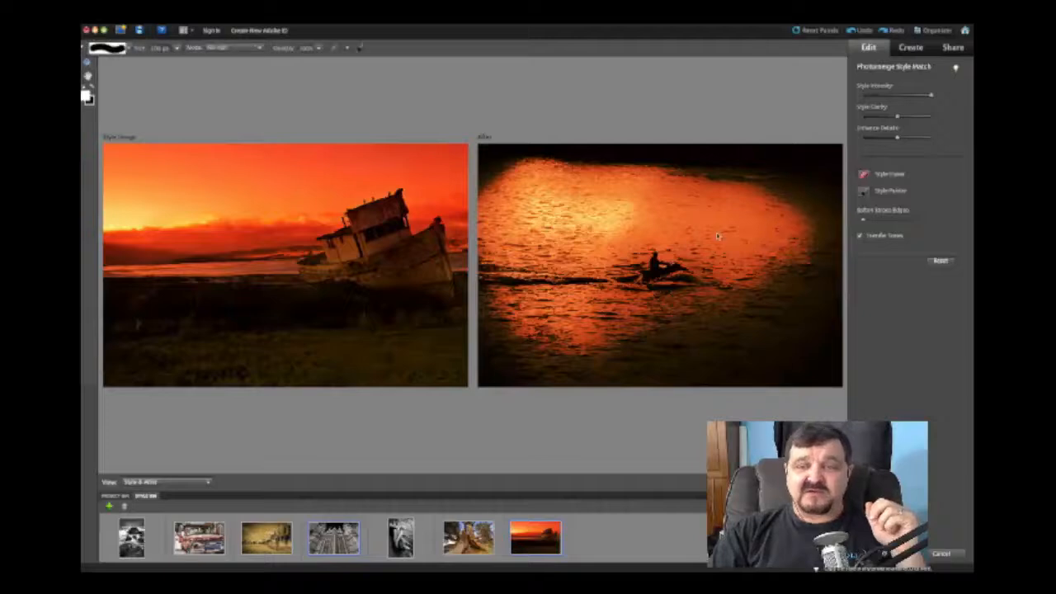
Erase the sunset style from the jet ski and rider with a smaller brush, and reset the style match
key("[")
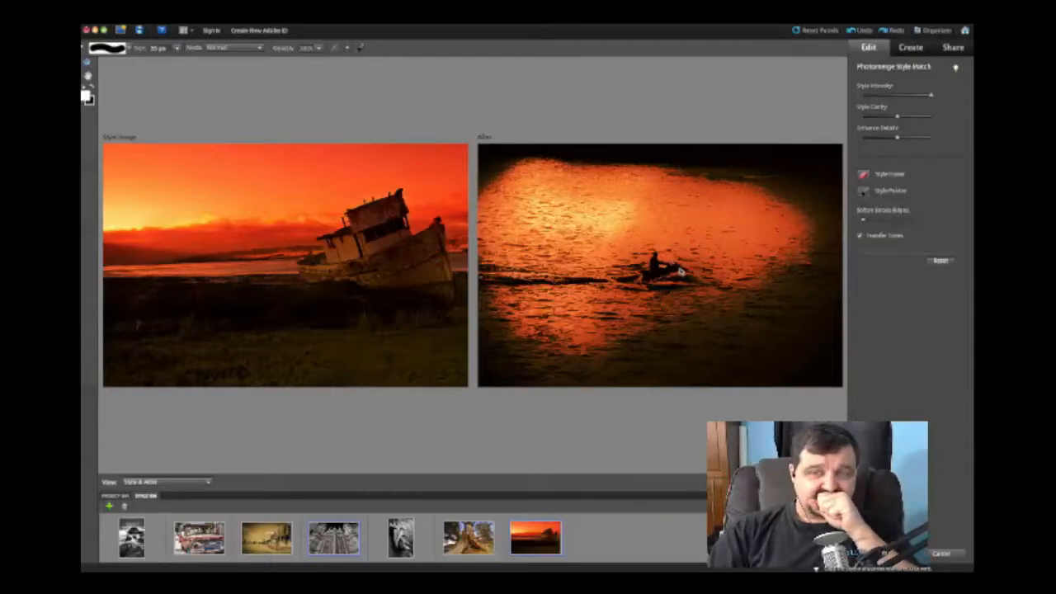
mouse_move(682, 269)
left_mouse_down()
mouse_move(645, 277)
mouse_move(656, 260)
mouse_move(697, 279)
mouse_move(639, 279)
mouse_move(691, 276)
mouse_move(670, 277)
left_mouse_up()
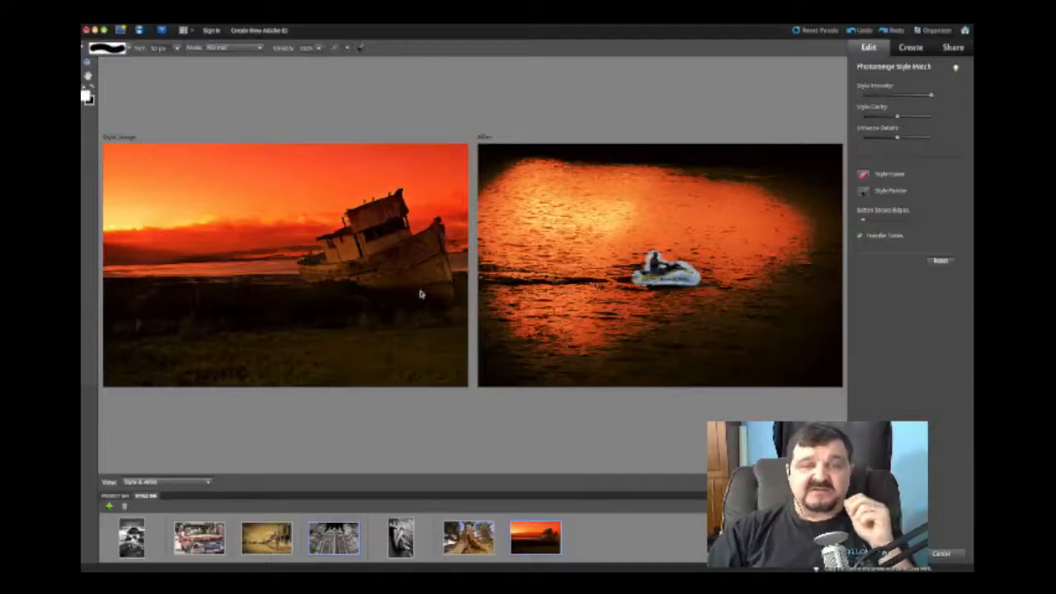
left_click(937, 260)
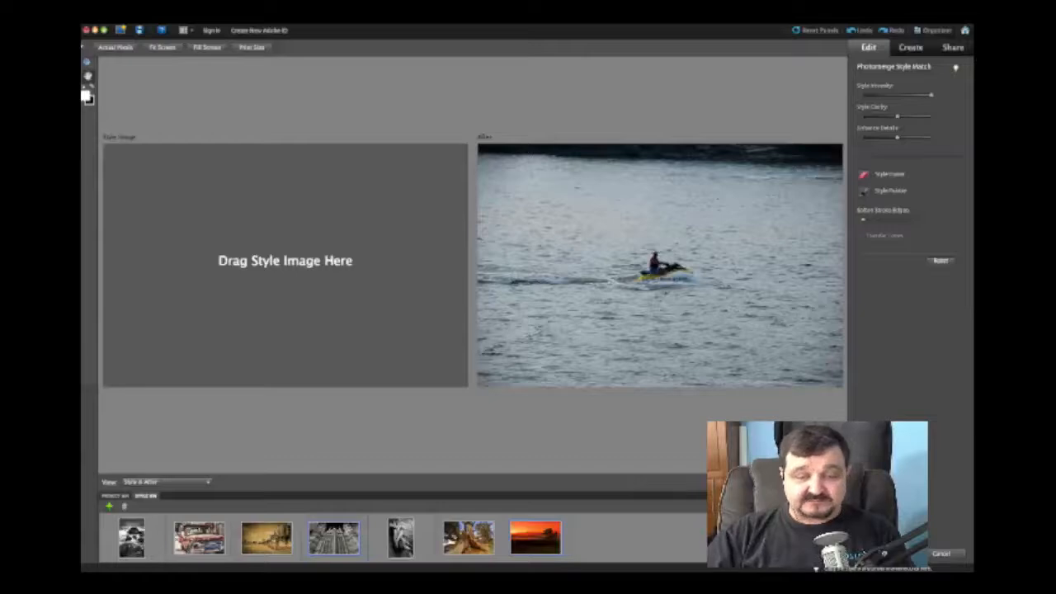
Switch to the web browser, shrink its window and reposition it over the photo editor
left_click(885, 553)
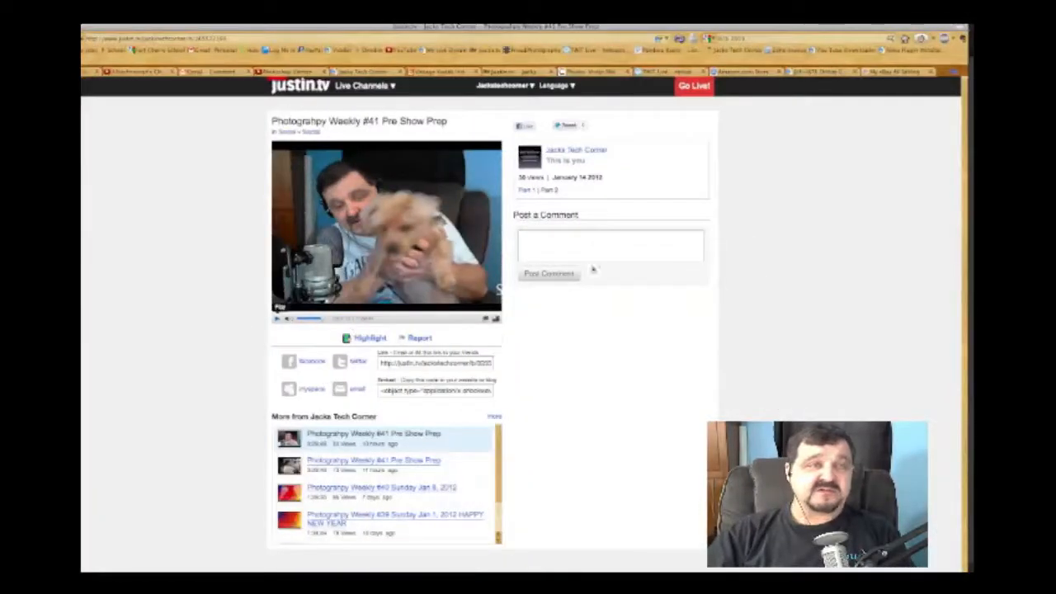
left_click_drag(968, 577, 880, 476)
left_click_drag(391, 29, 464, 52)
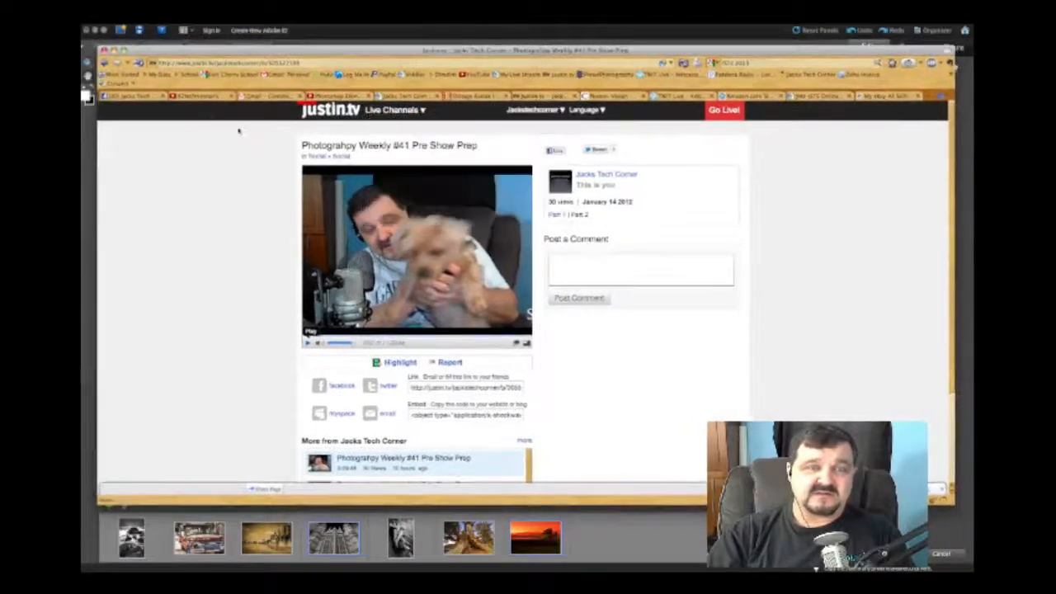
Load the Google home page in the browser tab holding the Jacks Tech Corner YouTube channel
left_click(328, 98)
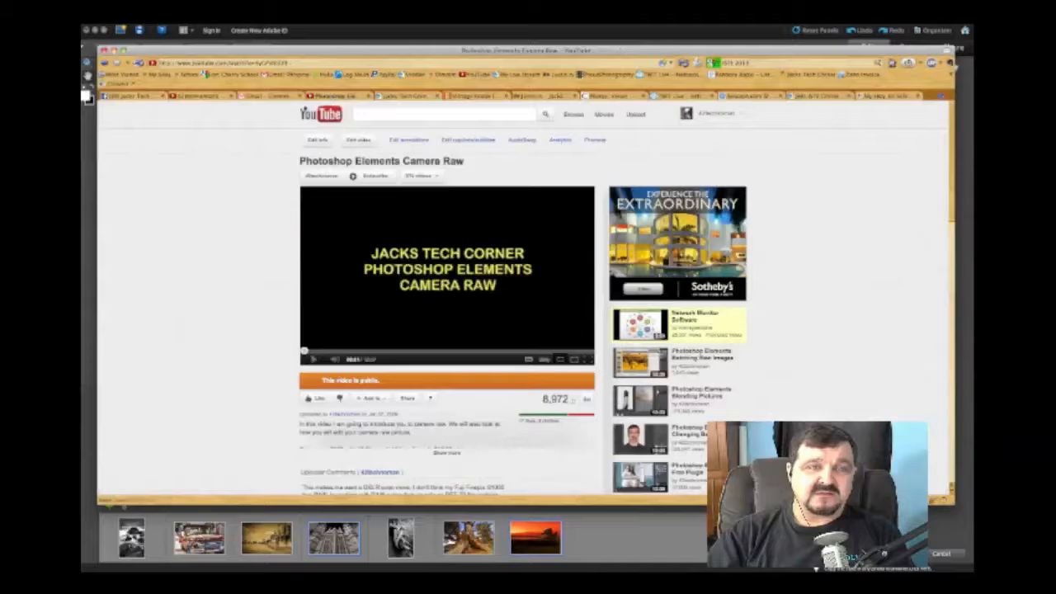
left_click(274, 96)
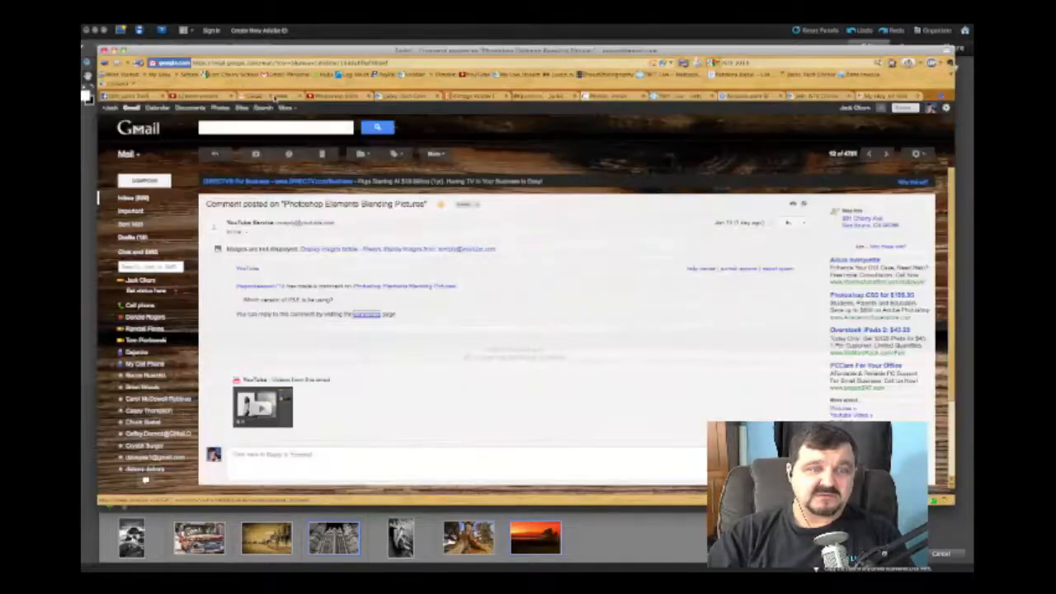
left_click(216, 98)
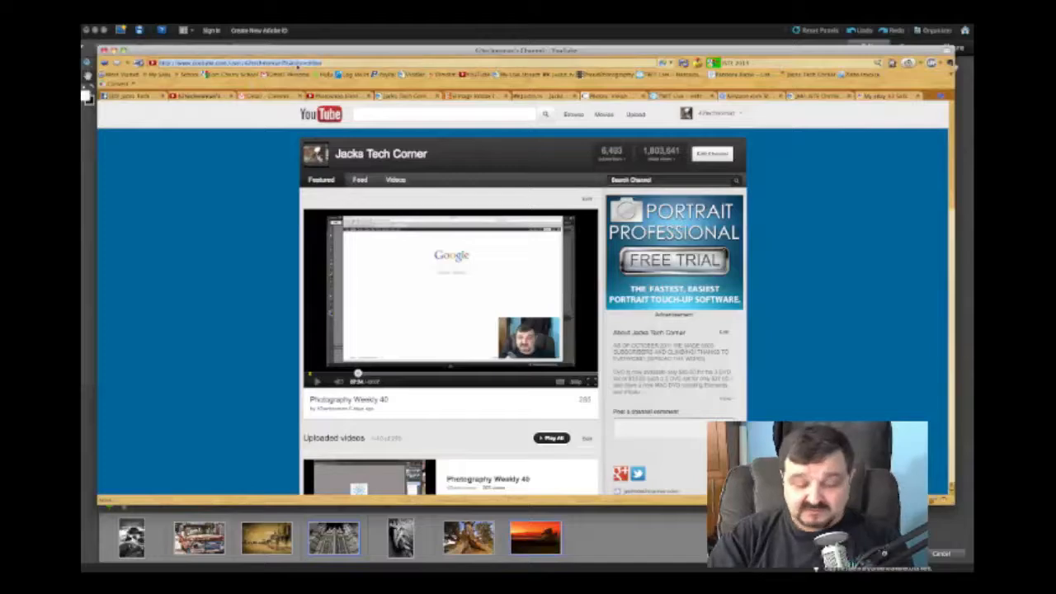
type("google")
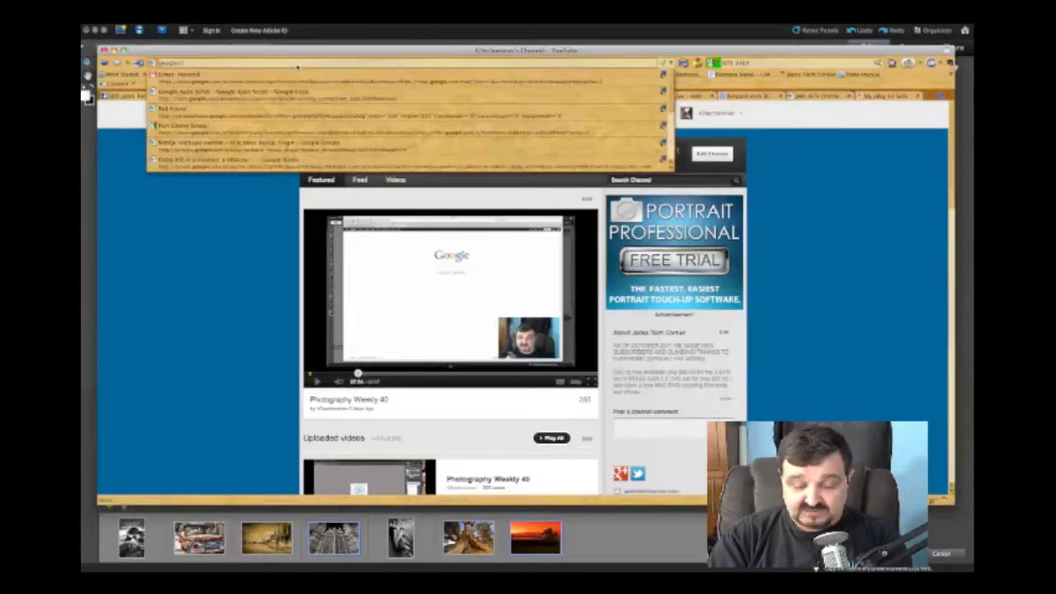
key("Return")
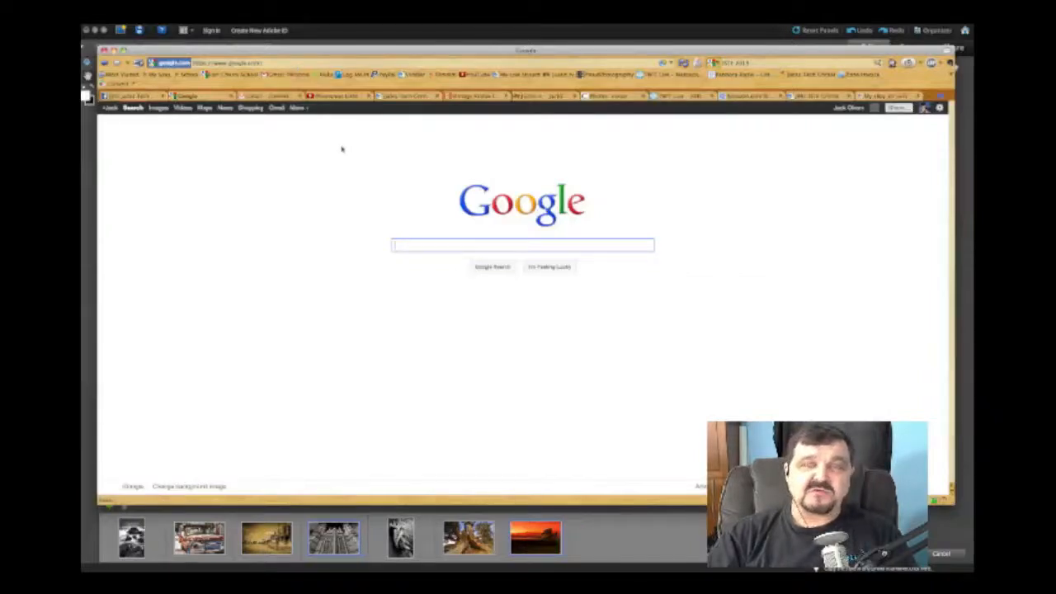
Search Google Images for "sky"
left_click(156, 108)
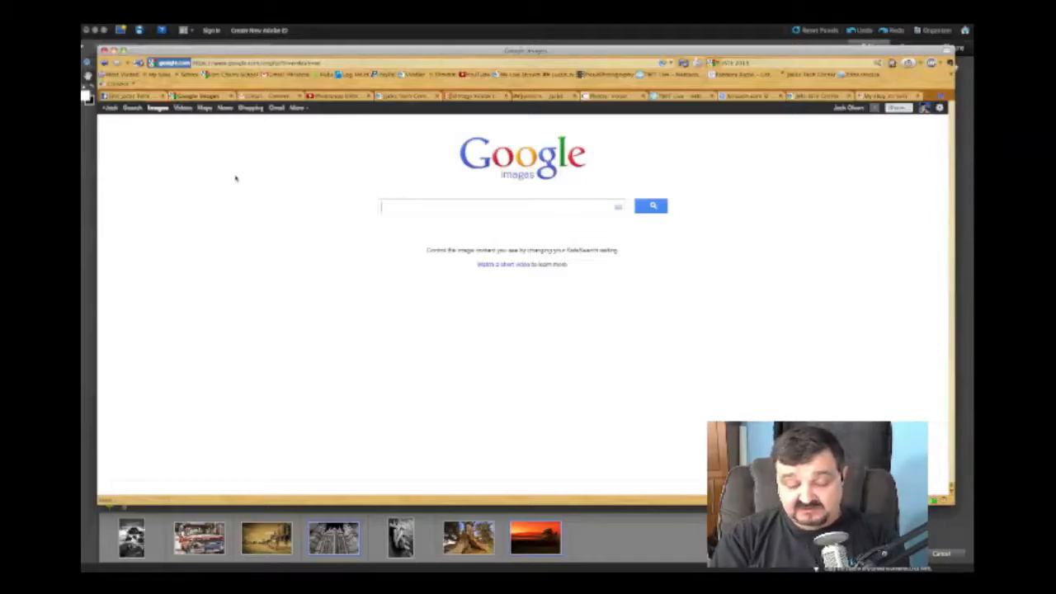
type("sky")
key("Return")
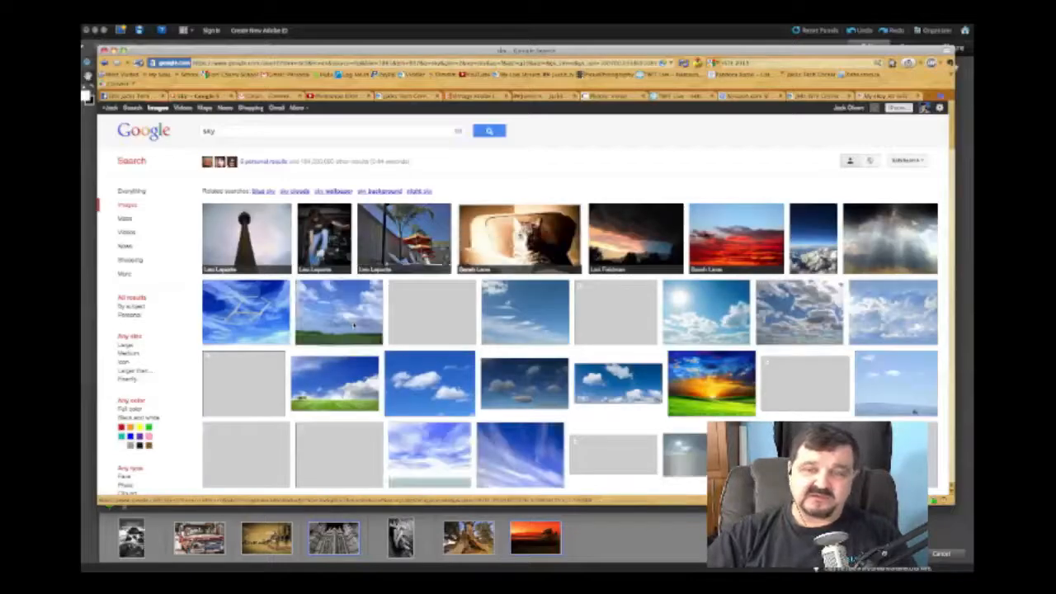
Open the full-size version of the first Page 2 result, a blue sky with scattered white clouds
scroll(355, 326, "down", 3)
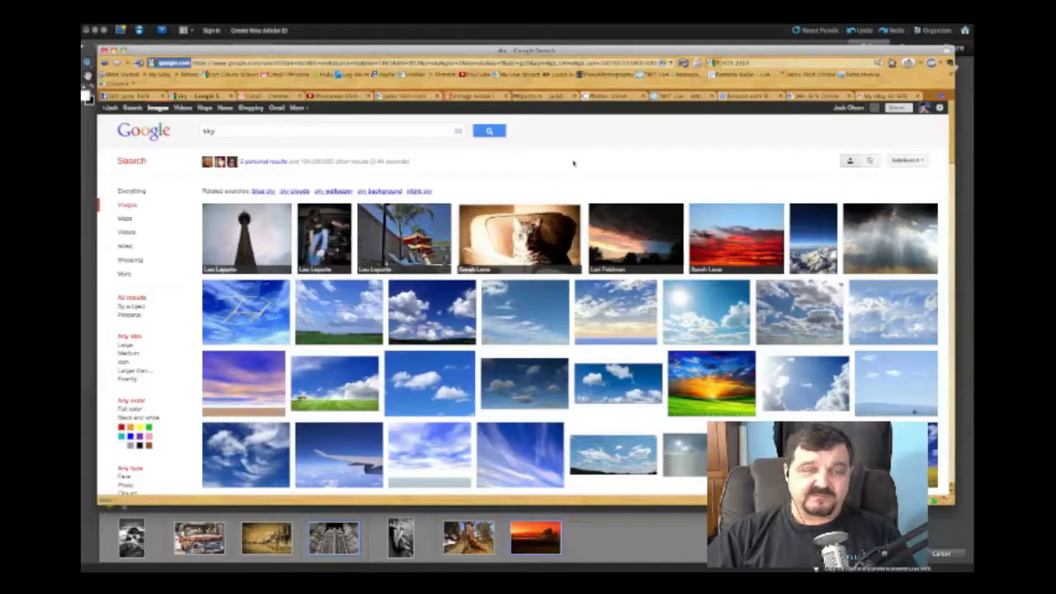
scroll(573, 162, "down", 3)
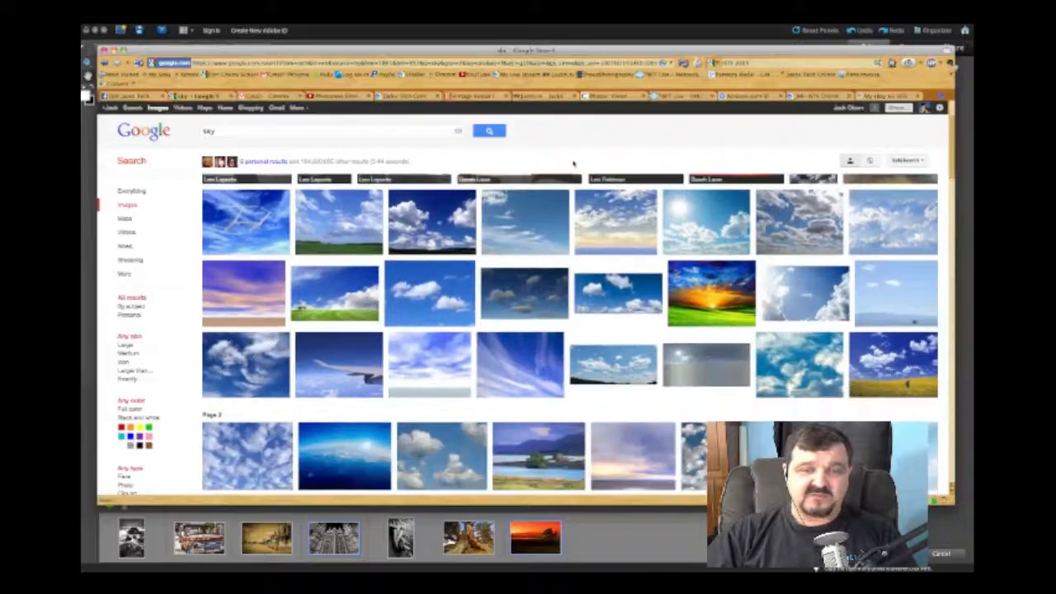
scroll(573, 162, "down", 3)
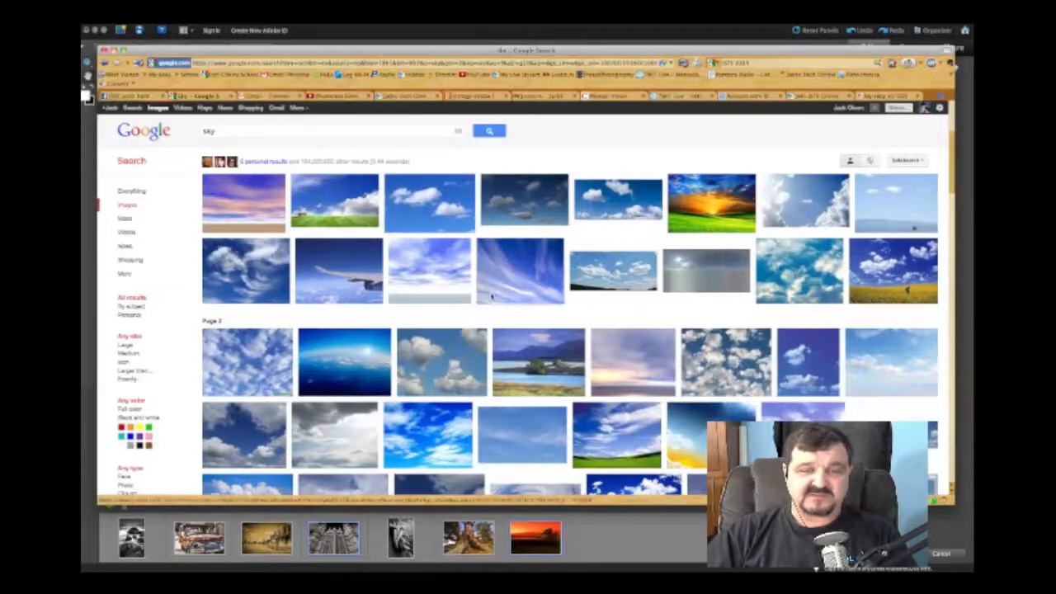
left_click(255, 352)
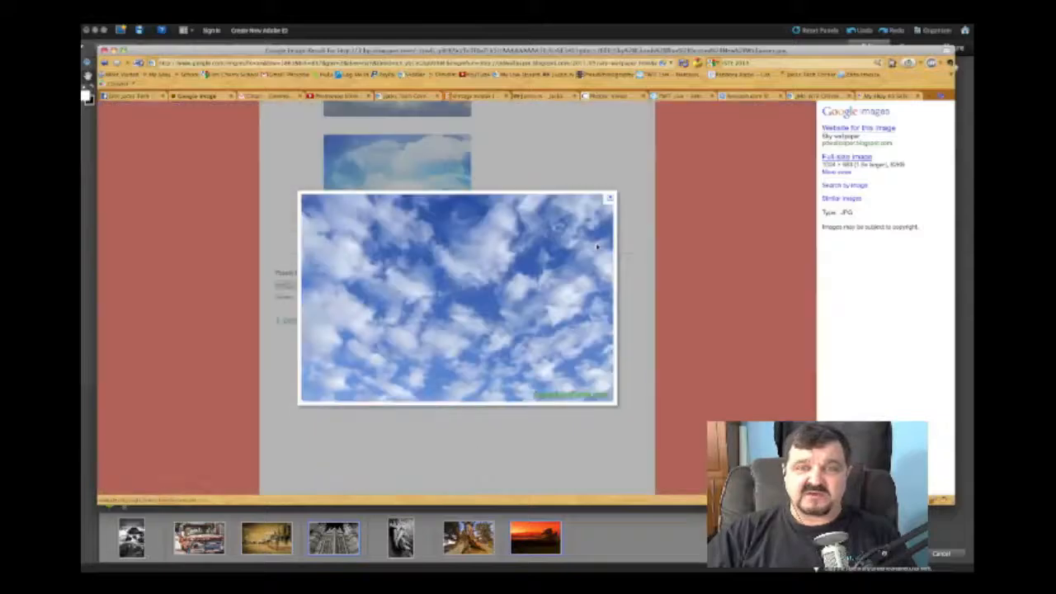
left_click(838, 158)
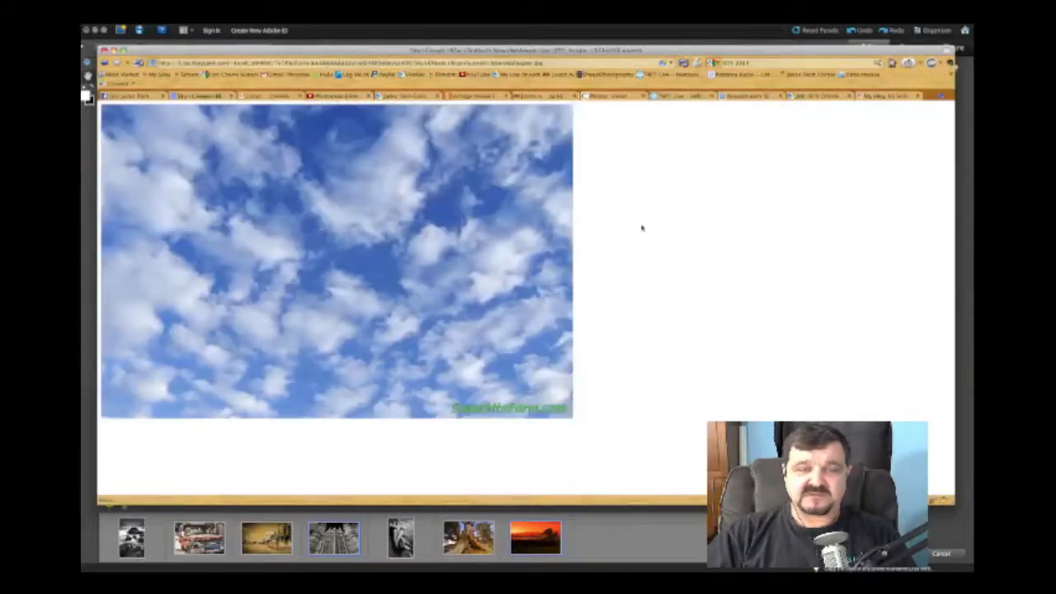
Start saving the full-size sky image and choose the Sky folder inside Pictures as its destination
right_click(384, 216)
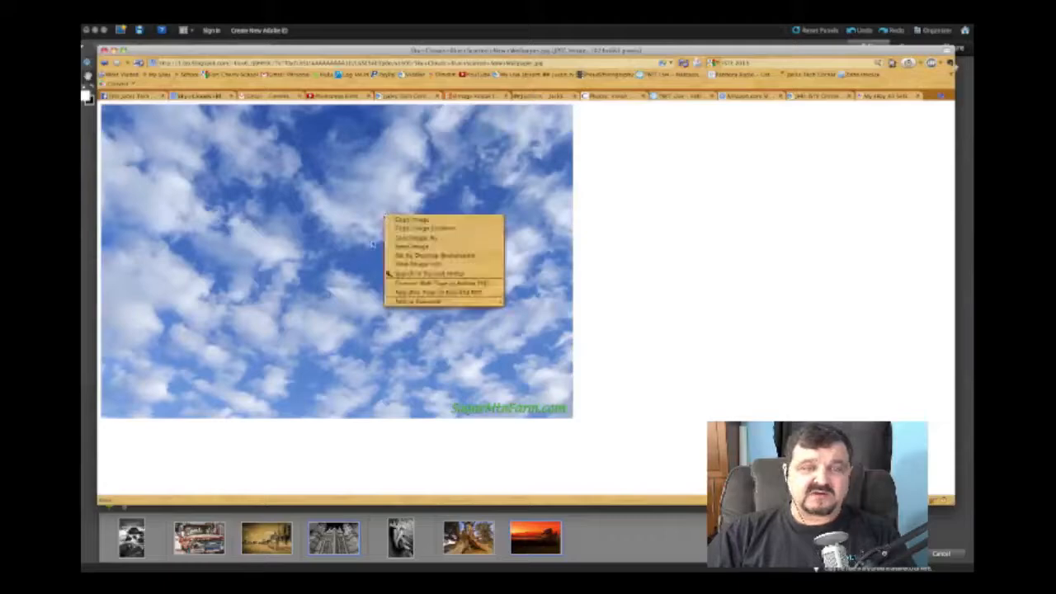
left_click(405, 238)
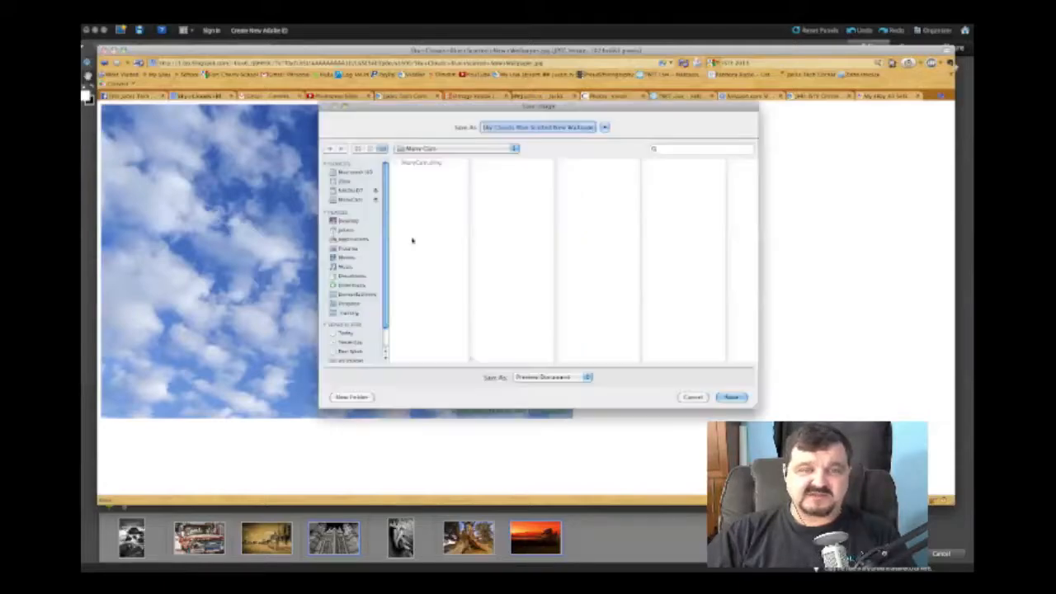
left_click(350, 268)
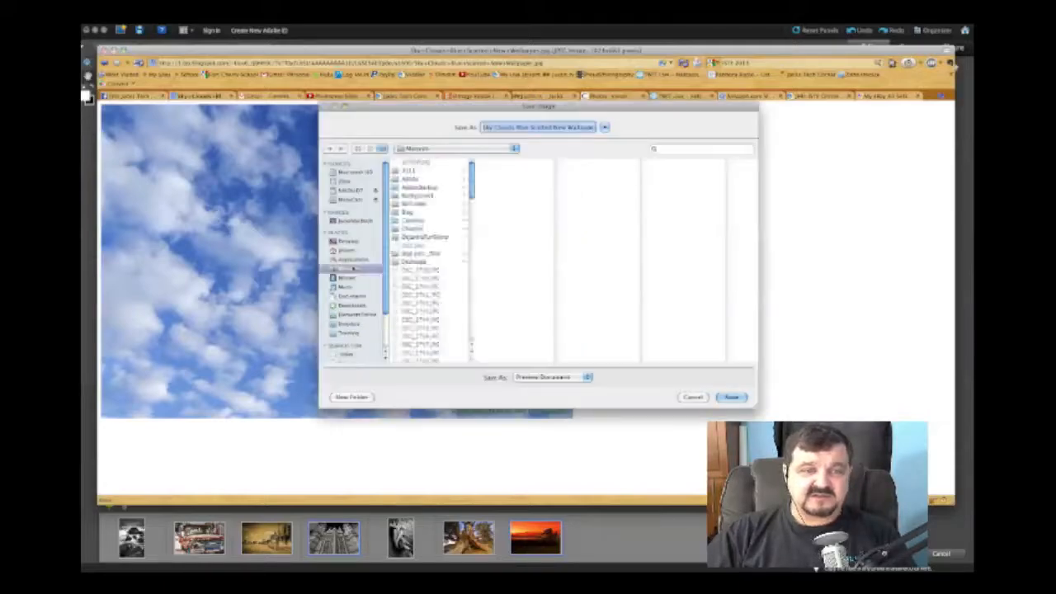
scroll(436, 262, "down", 10)
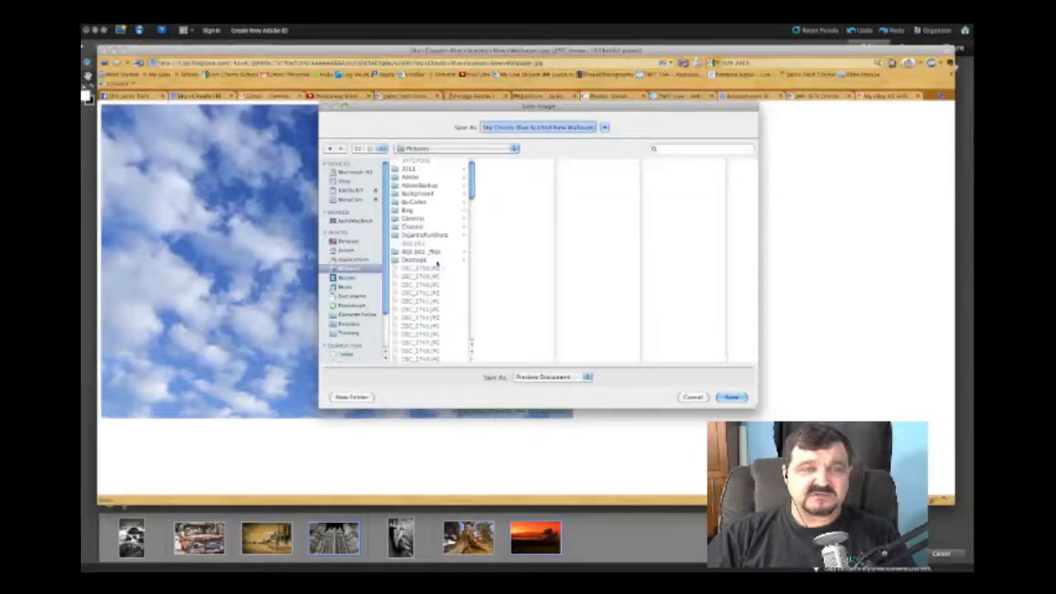
scroll(437, 263, "down", 10)
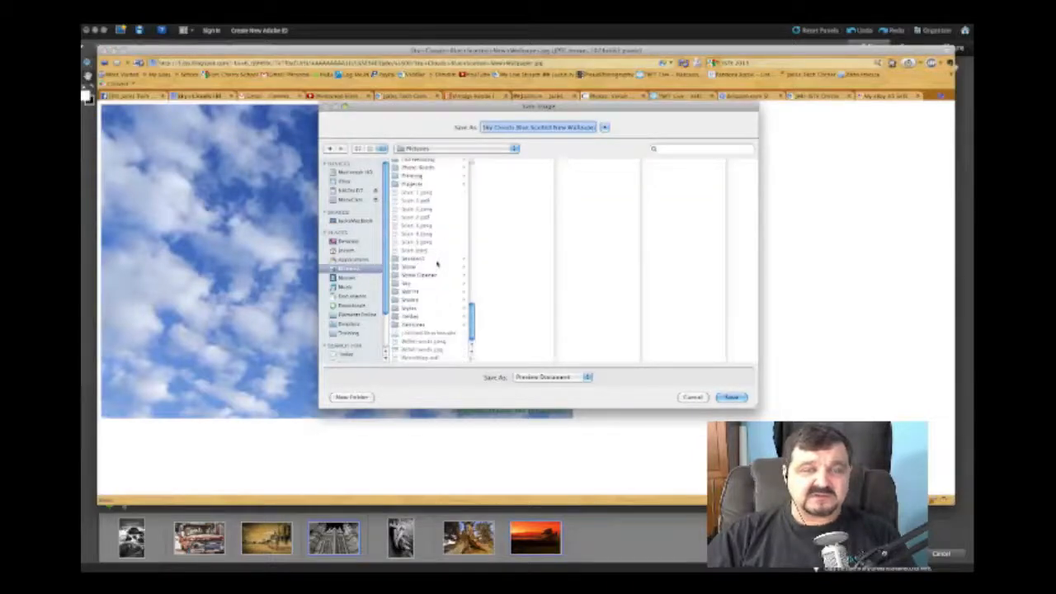
left_click(411, 267)
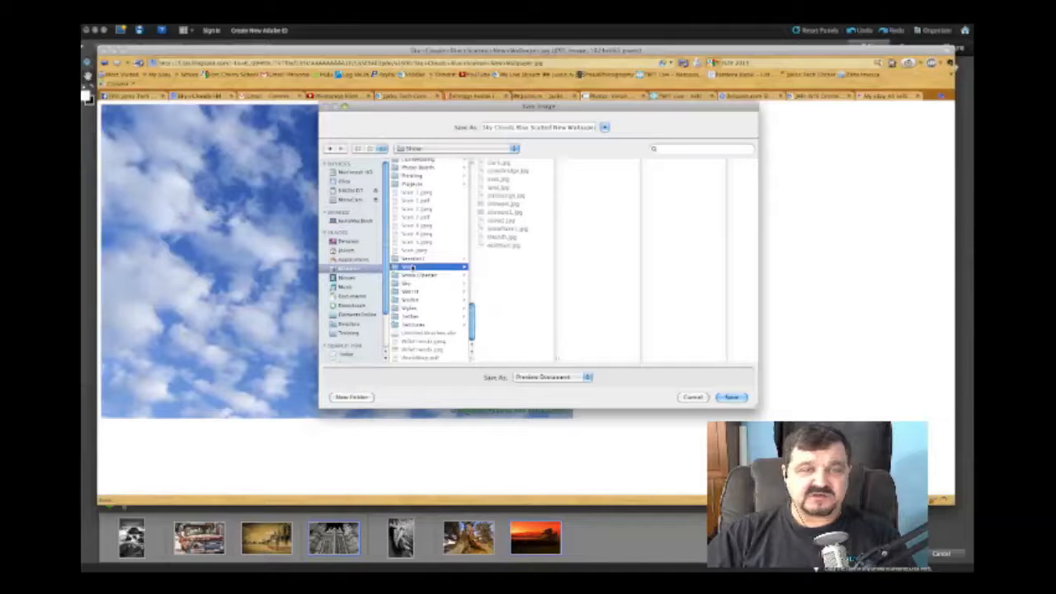
left_click(406, 284)
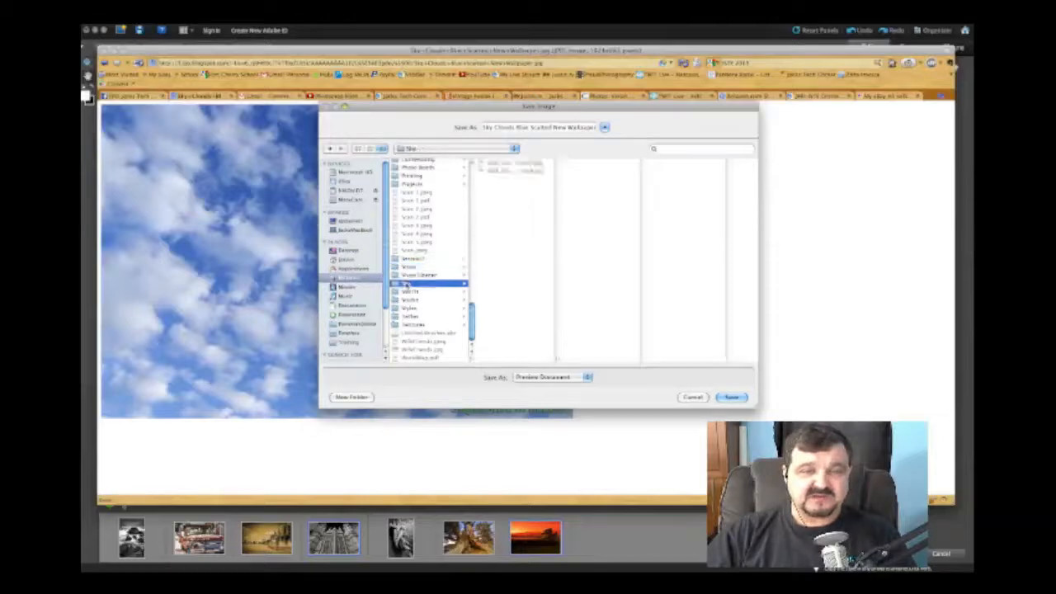
Name the image "newbluesky", save it, and close the Downloads window
left_click(517, 129)
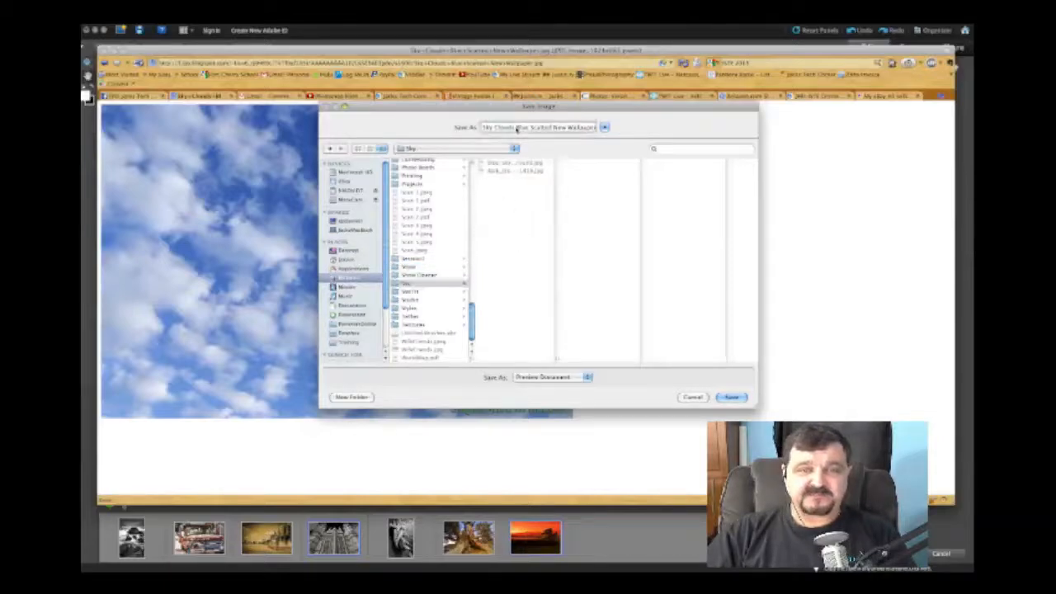
triple_click(517, 128)
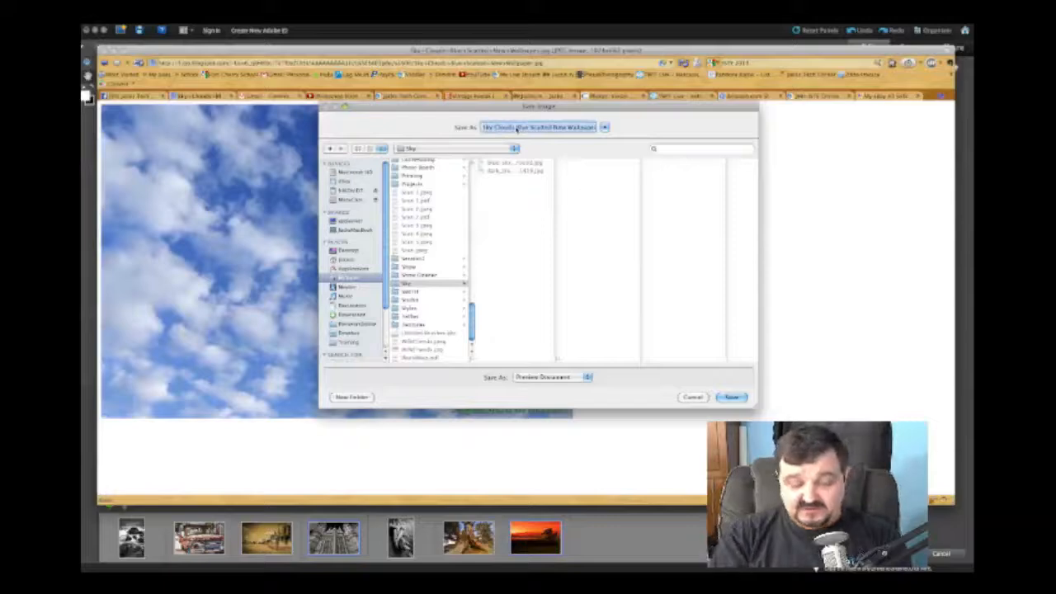
type("Israel")
type("ky")
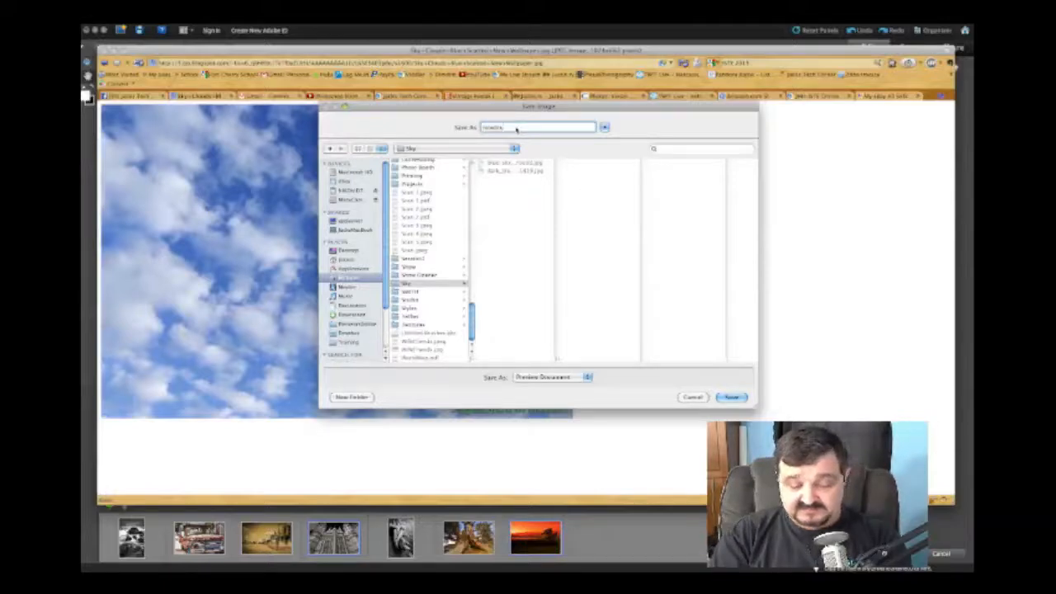
type("sky")
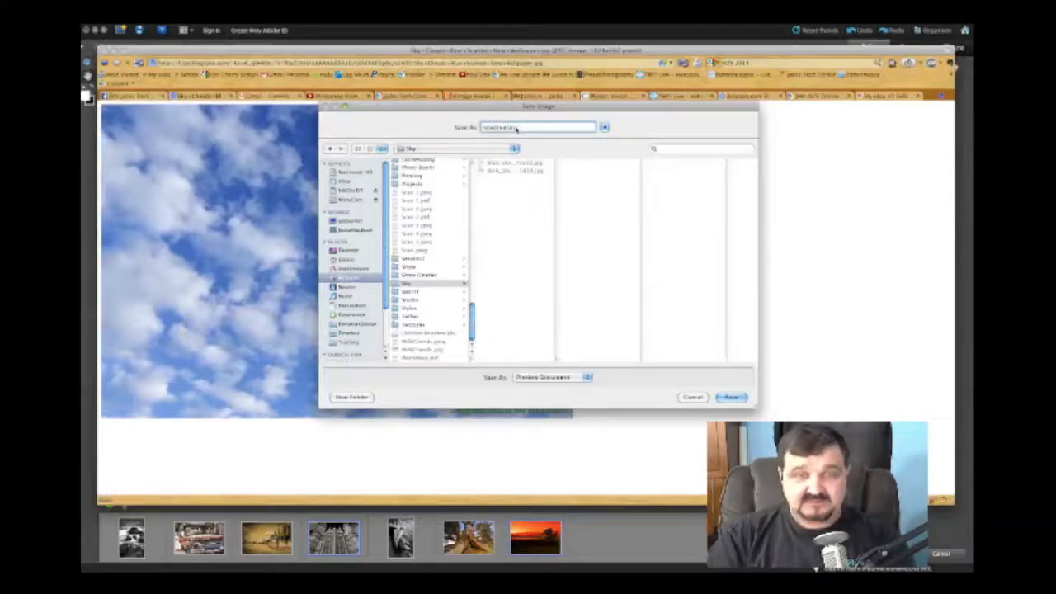
left_click(731, 397)
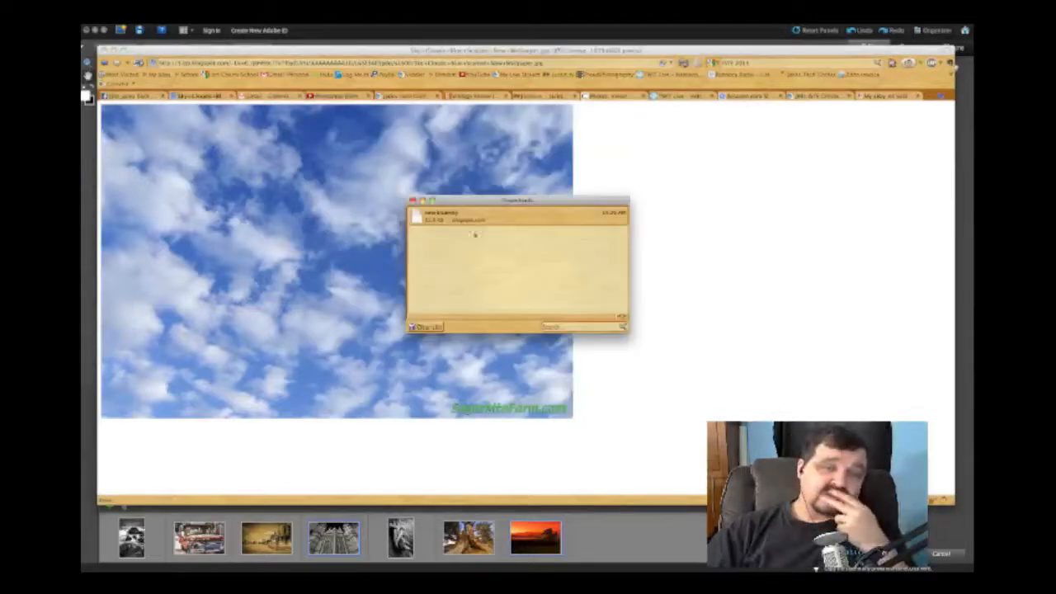
left_click(414, 202)
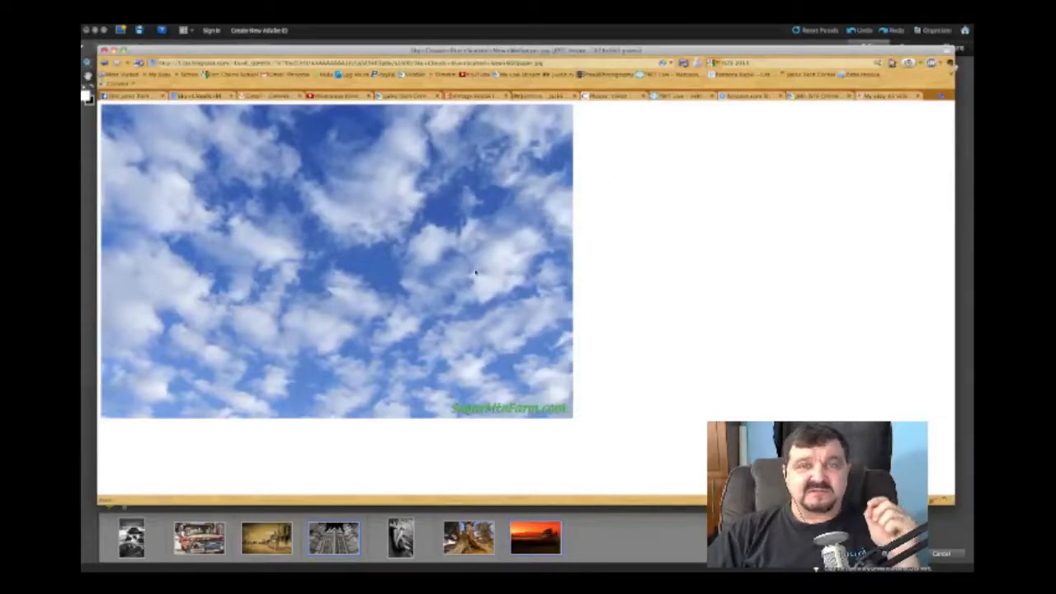
Return to Photoshop Elements, start adding a style image from the hard disk, and browse to the Sky folder in Pictures
left_click(617, 543)
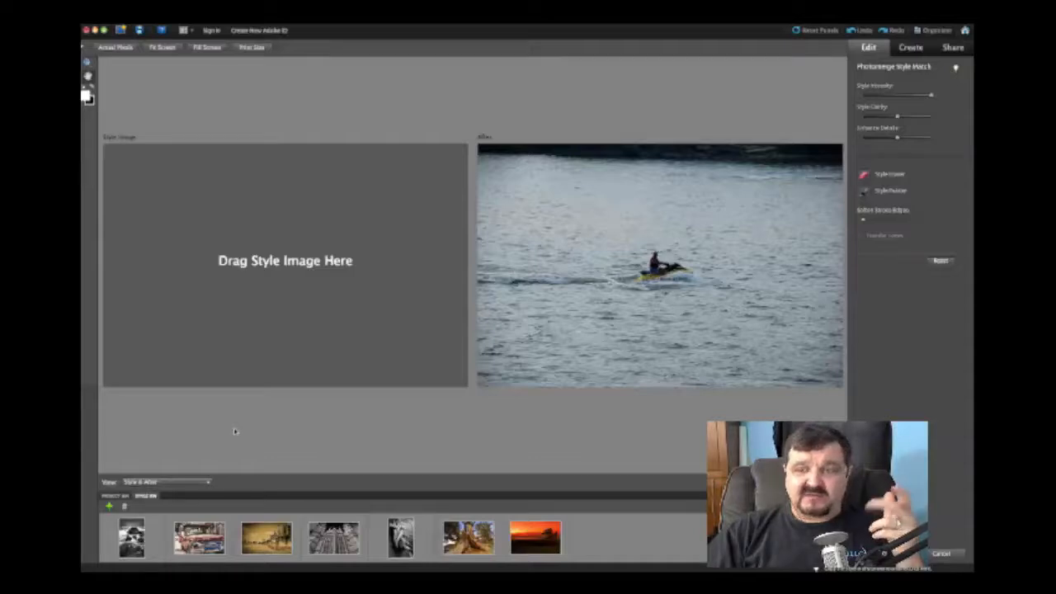
left_click(110, 508)
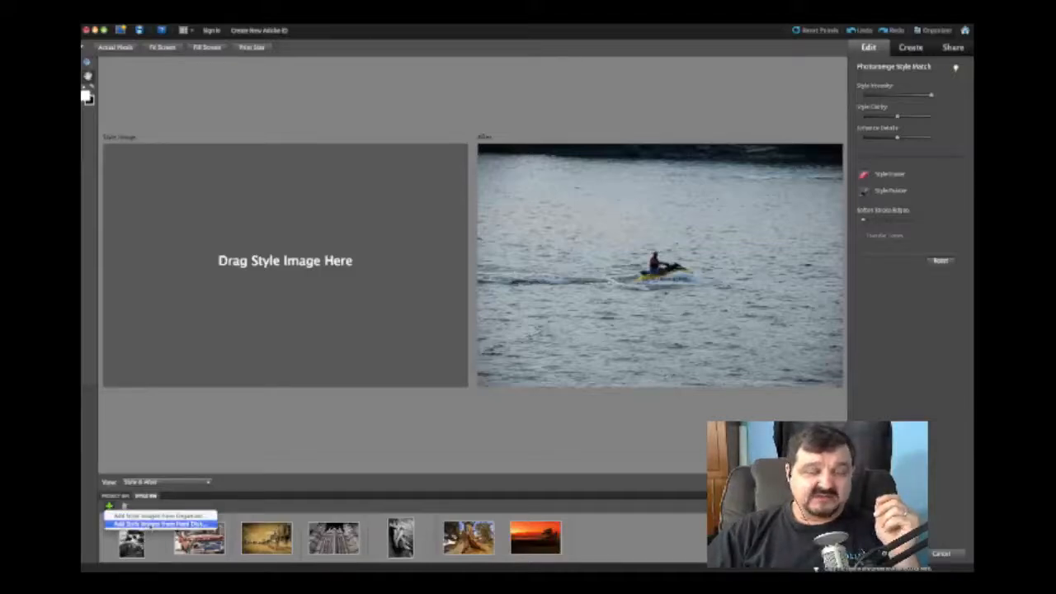
left_click(165, 525)
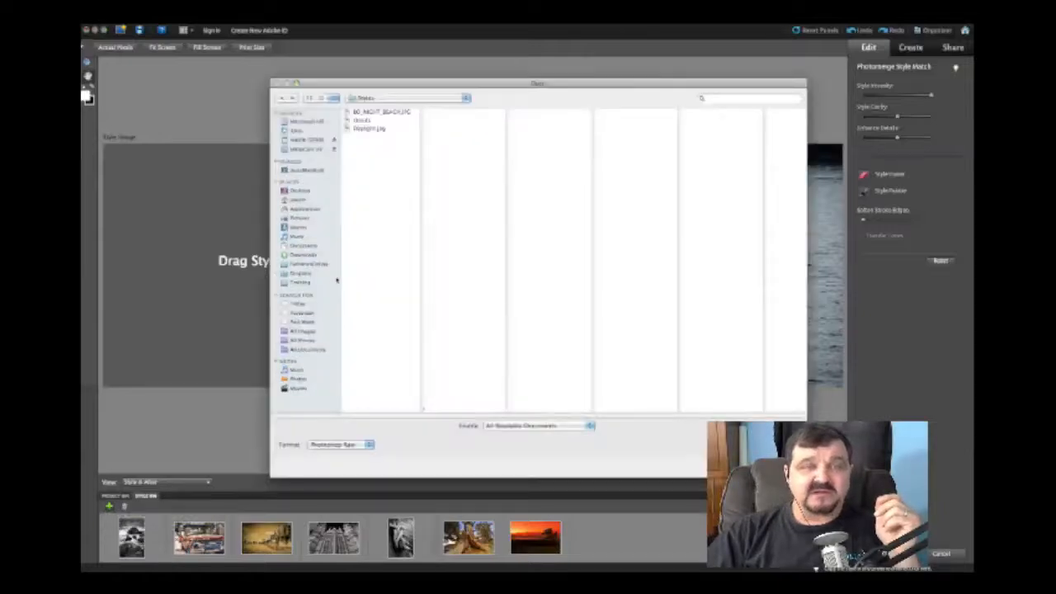
left_click(301, 219)
scroll(384, 309, "down", 5)
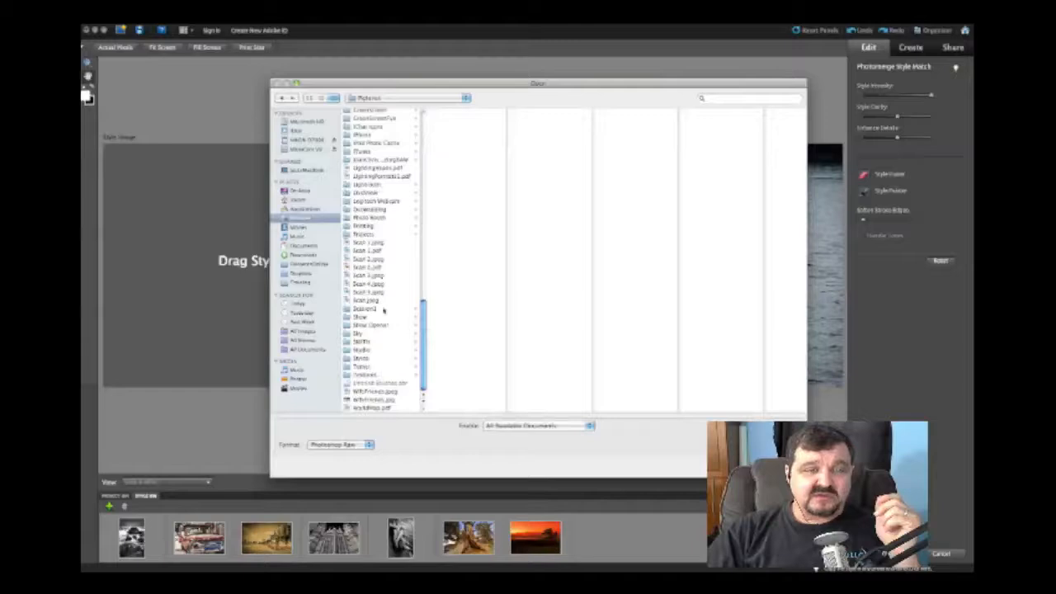
left_click(359, 333)
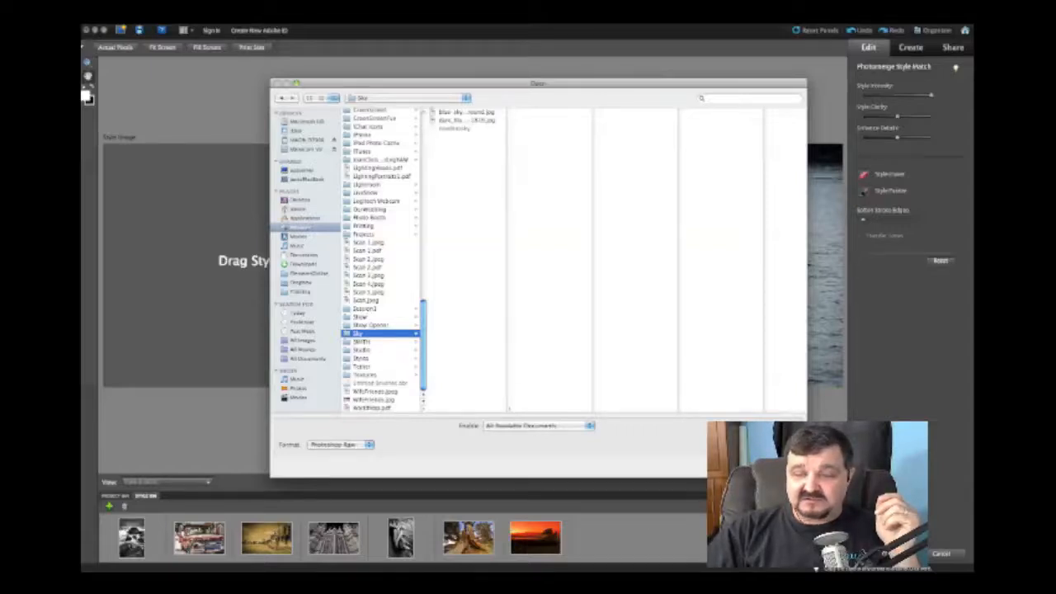
Switch back to the browser, start saving the full-size sky image again, and name it "newbluesky.jpg"
left_click(946, 578)
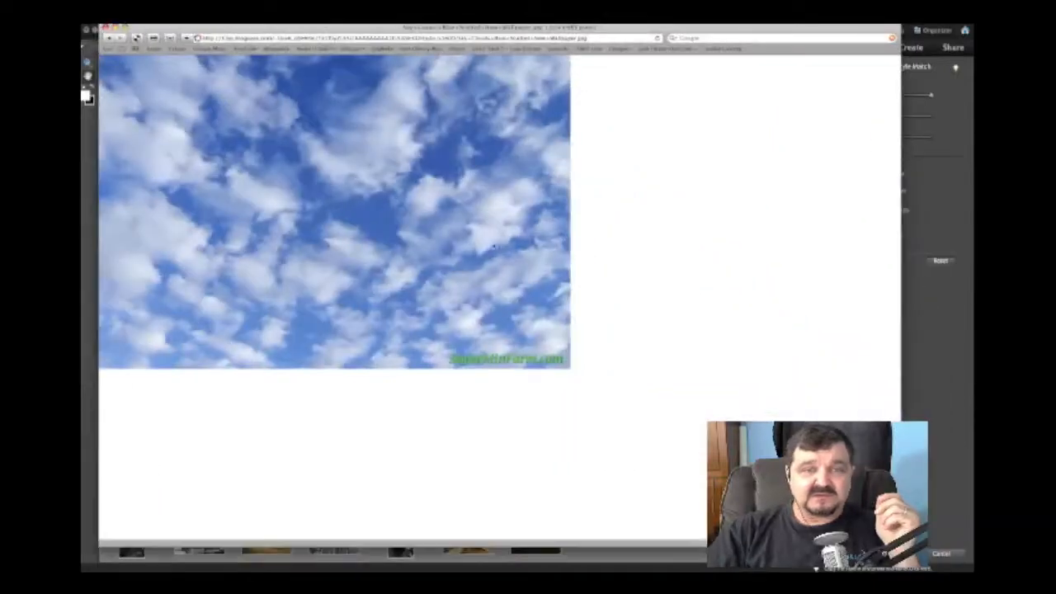
right_click(327, 158)
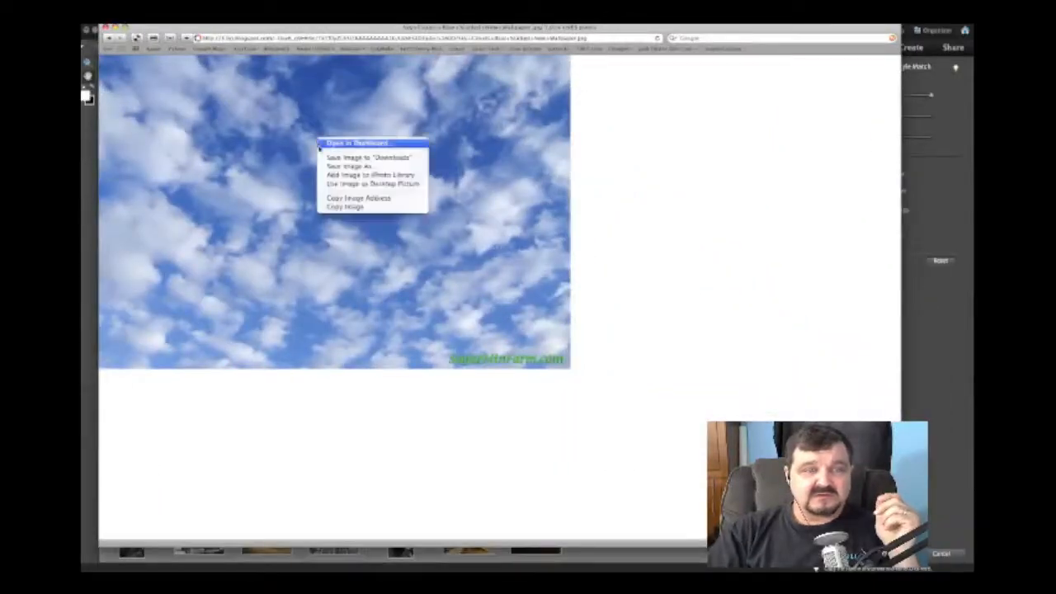
left_click(346, 166)
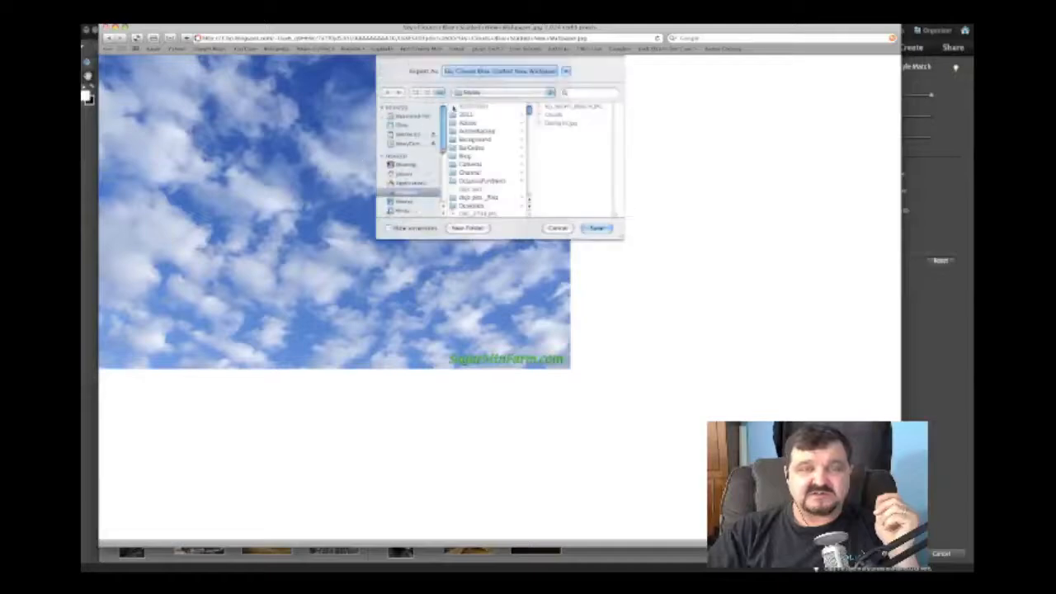
left_click_drag(494, 72, 411, 73)
left_click(529, 72)
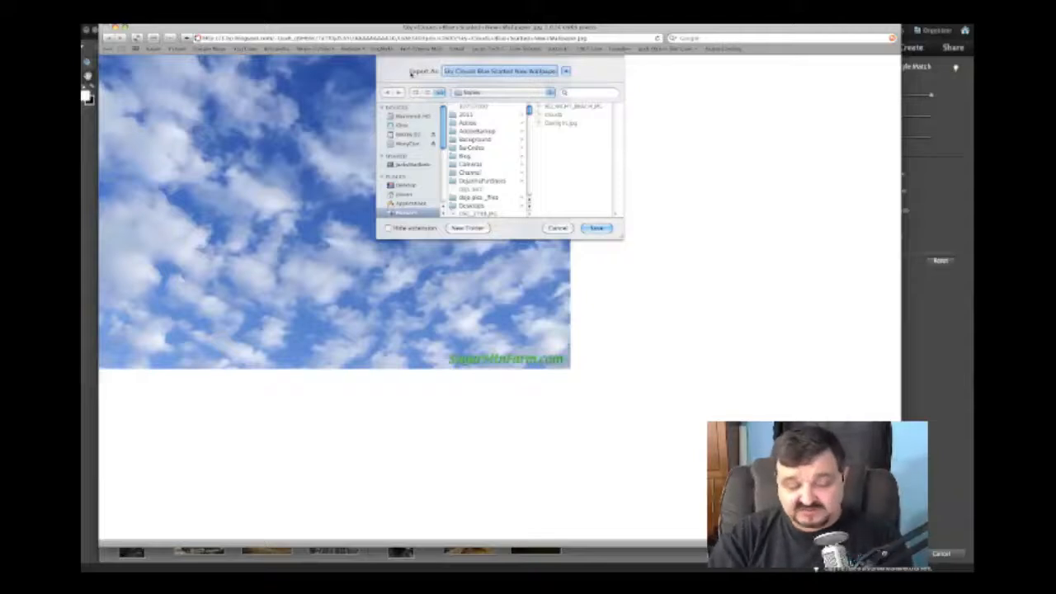
type("loveclouds")
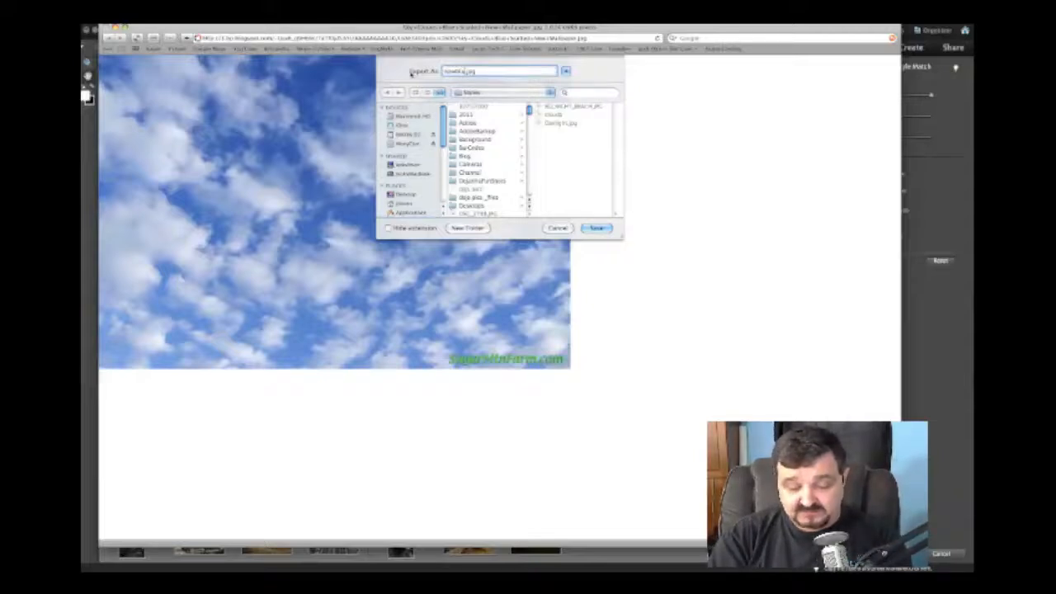
type("ky")
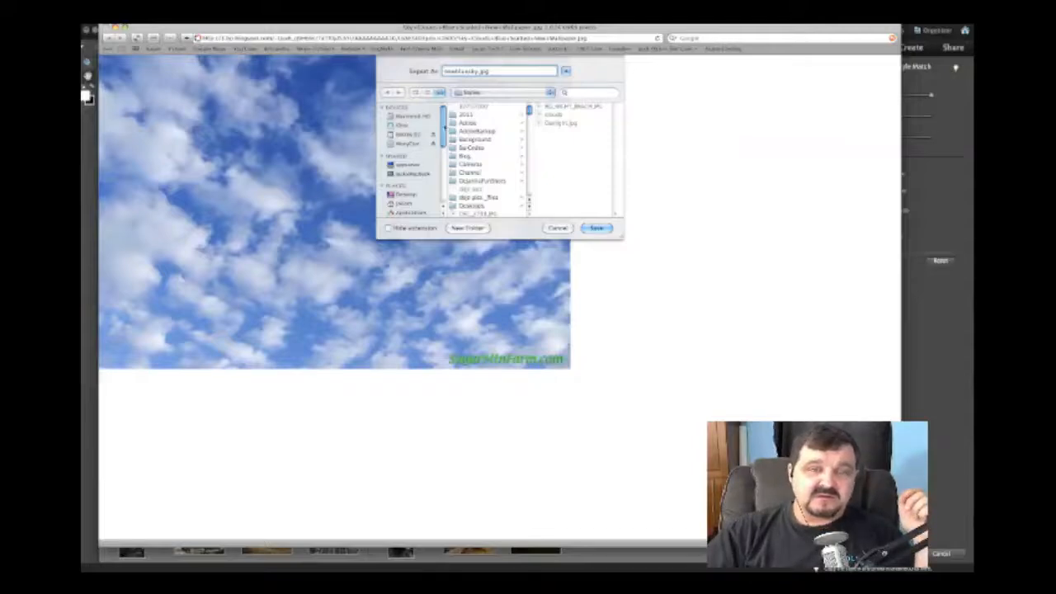
Save the sky image into the Sky folder inside Pictures and minimize the browser window
scroll(413, 124, "down", 3)
scroll(469, 164, "down", 10)
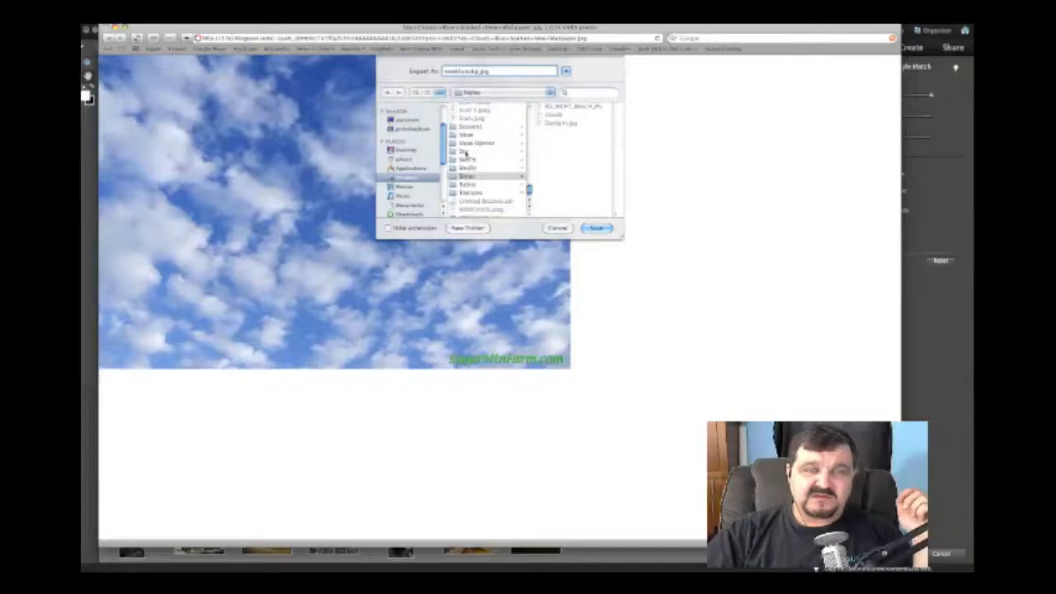
left_click(466, 152)
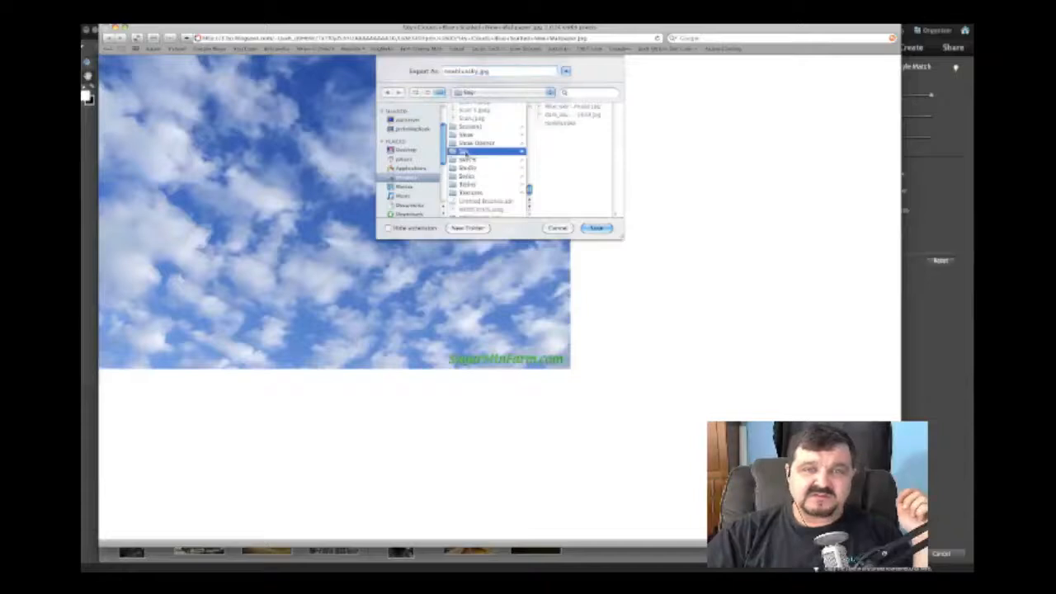
left_click(597, 228)
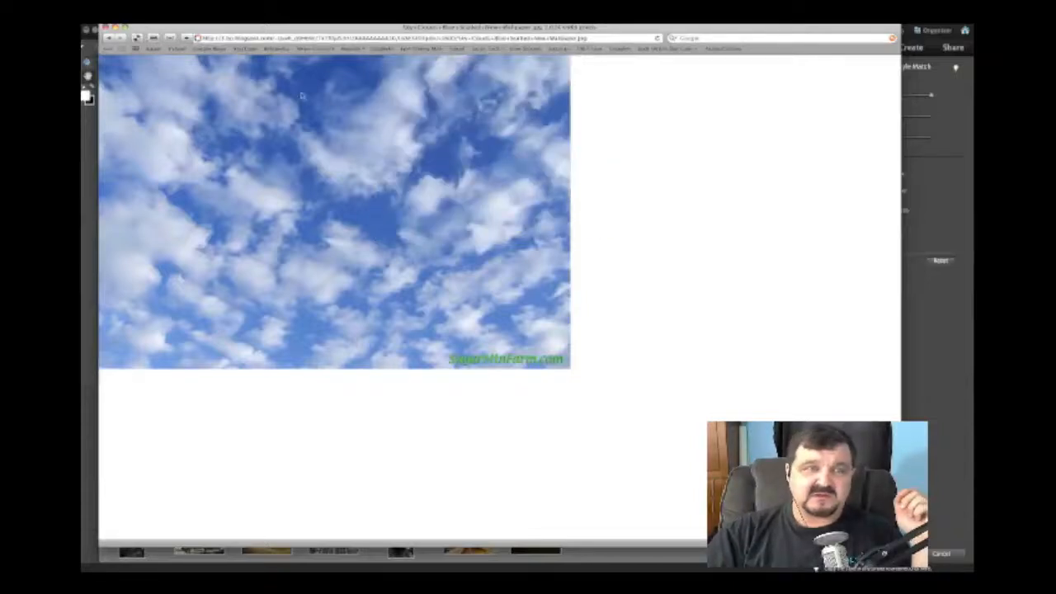
left_click(116, 28)
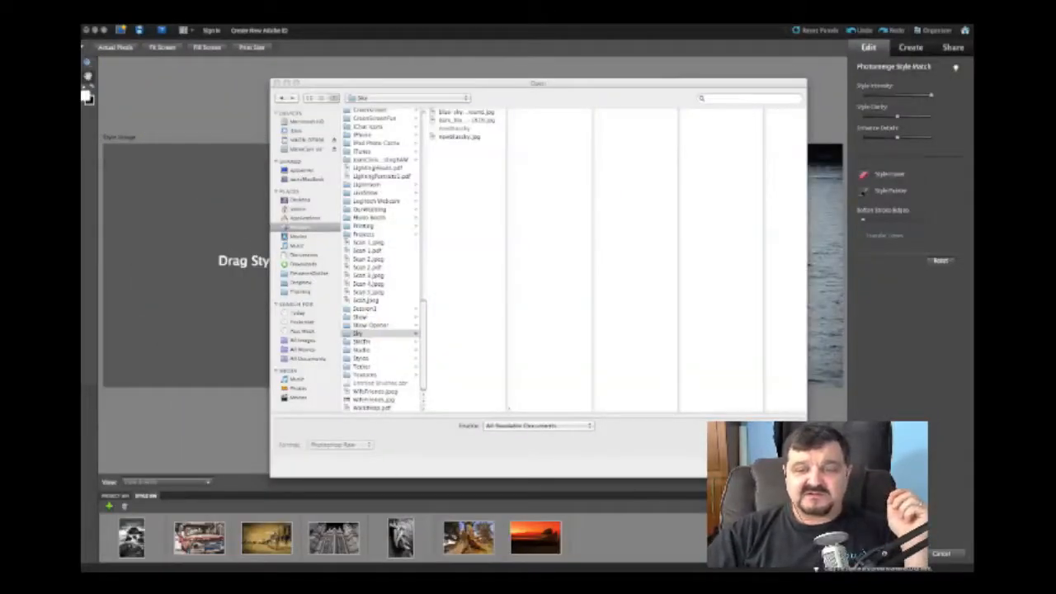
Restart adding a style image from the hard disk and add newbluesky.jpg from the Sky folder in Pictures
left_click(736, 463)
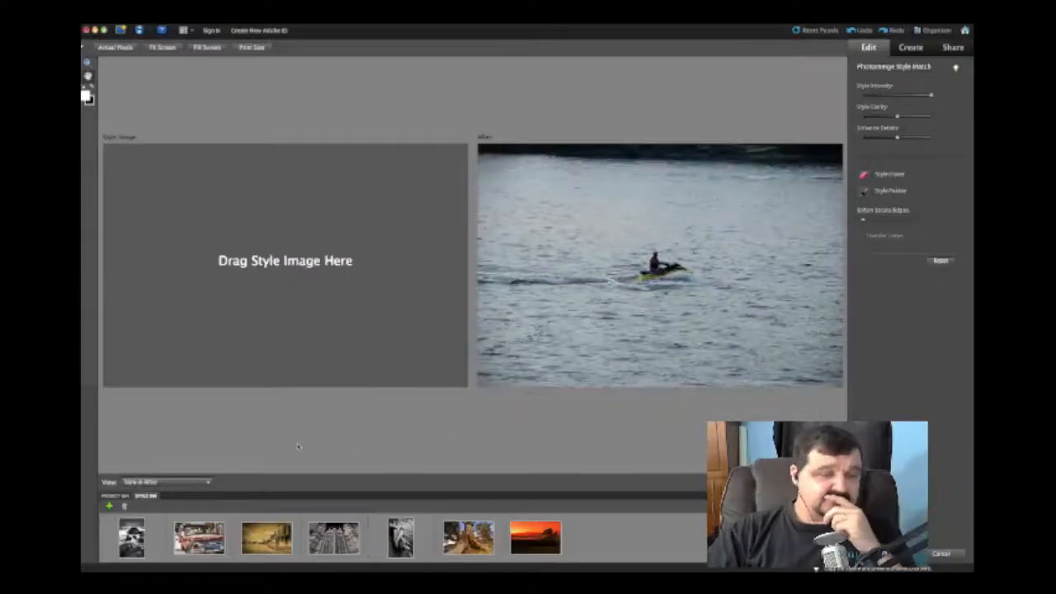
left_click(110, 507)
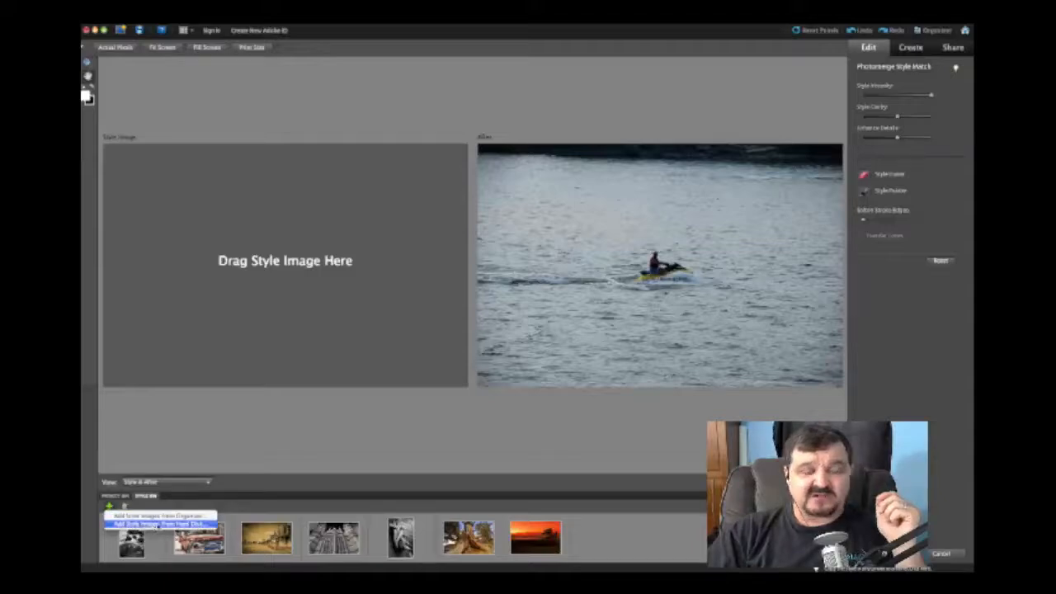
left_click(158, 525)
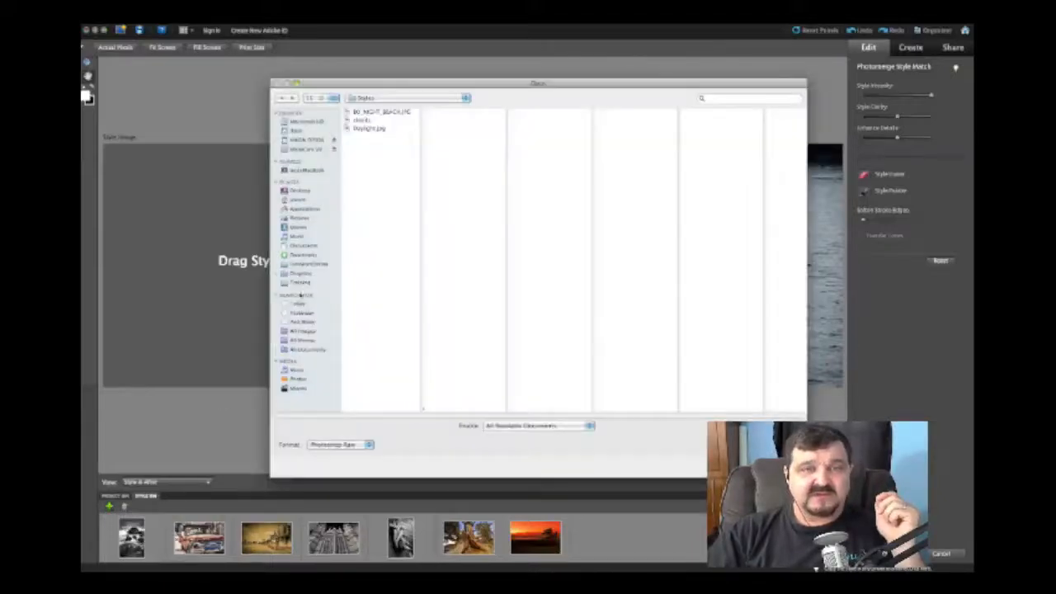
left_click(302, 218)
scroll(391, 261, "down", 5)
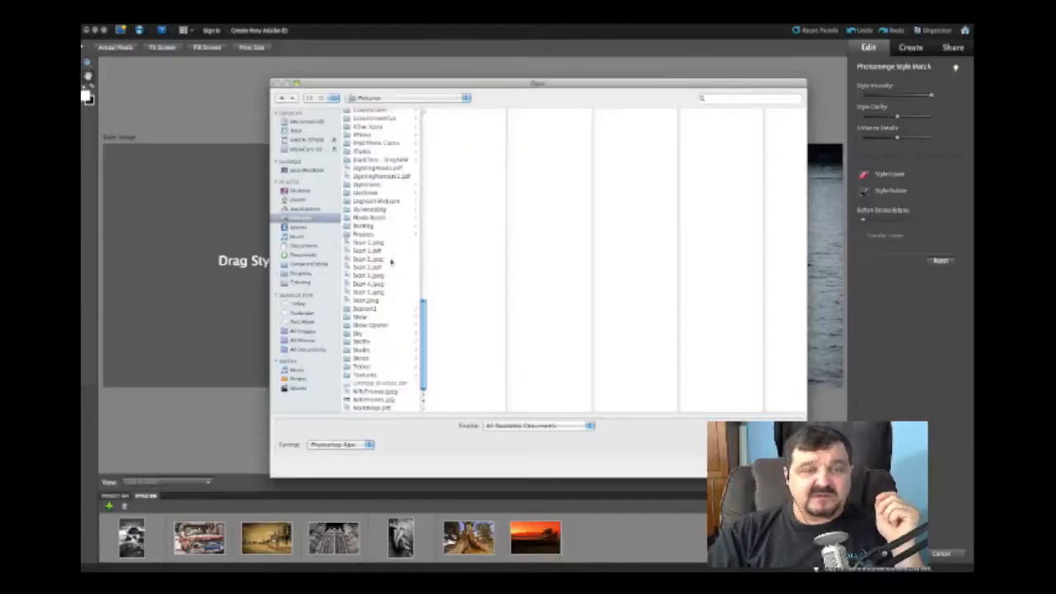
left_click(359, 335)
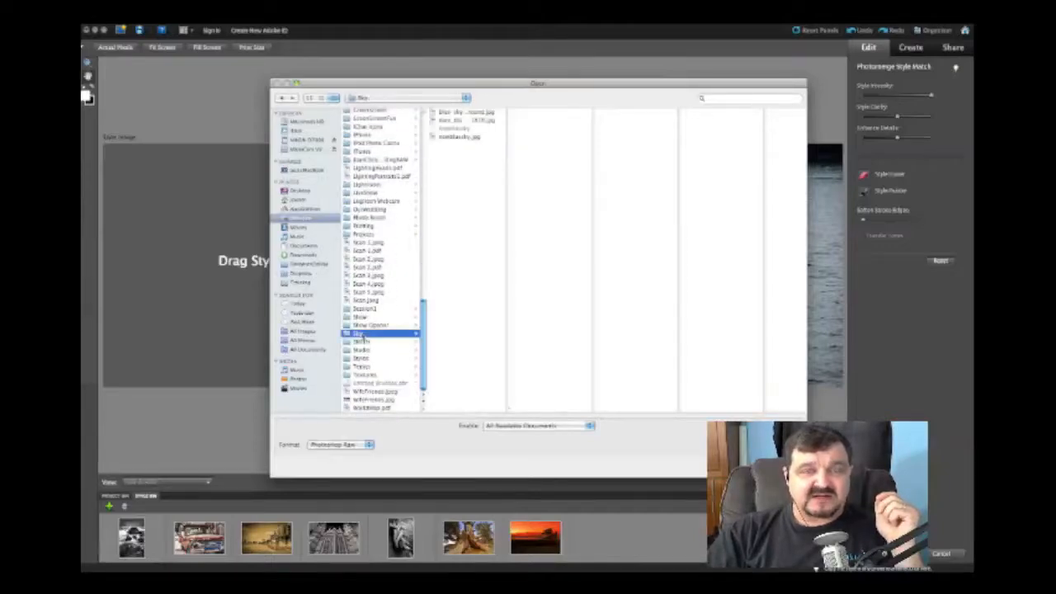
left_click(459, 137)
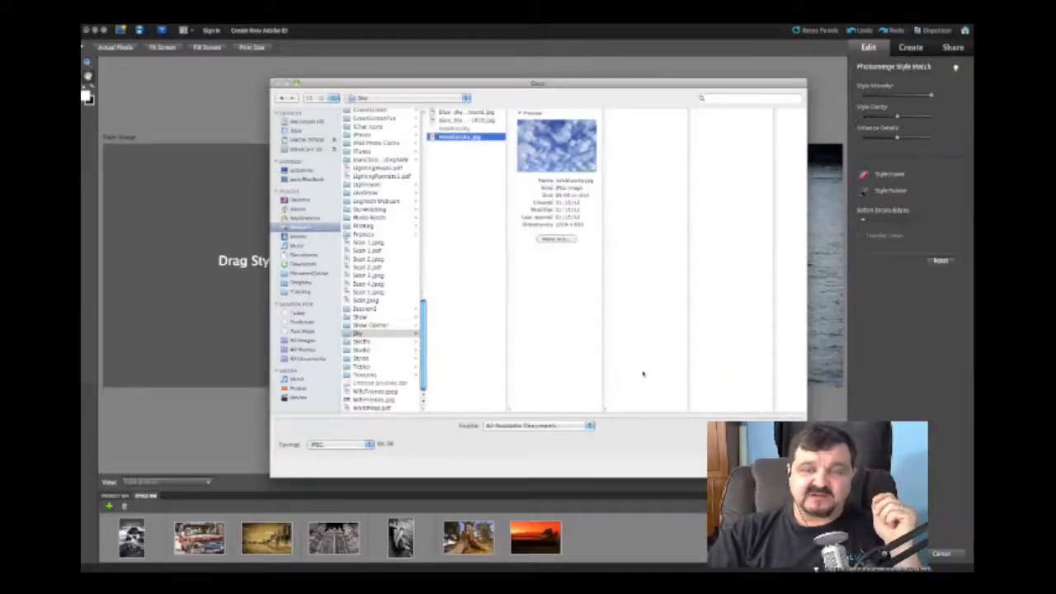
left_click(779, 464)
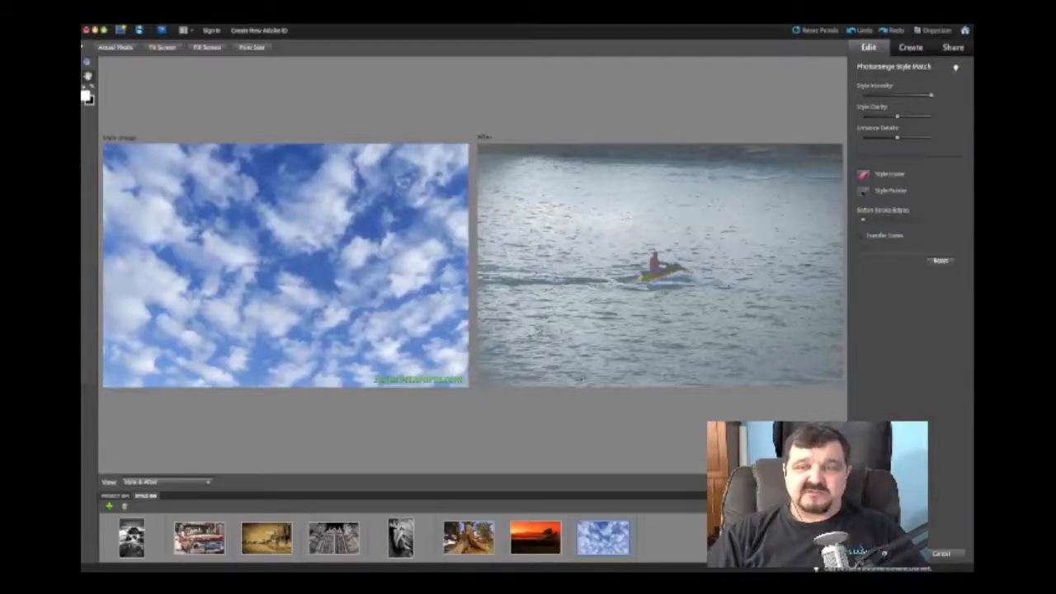
Turn on Transfer Tones and erase the transferred style from the jet ski and its rider with the Style Eraser
left_click(861, 236)
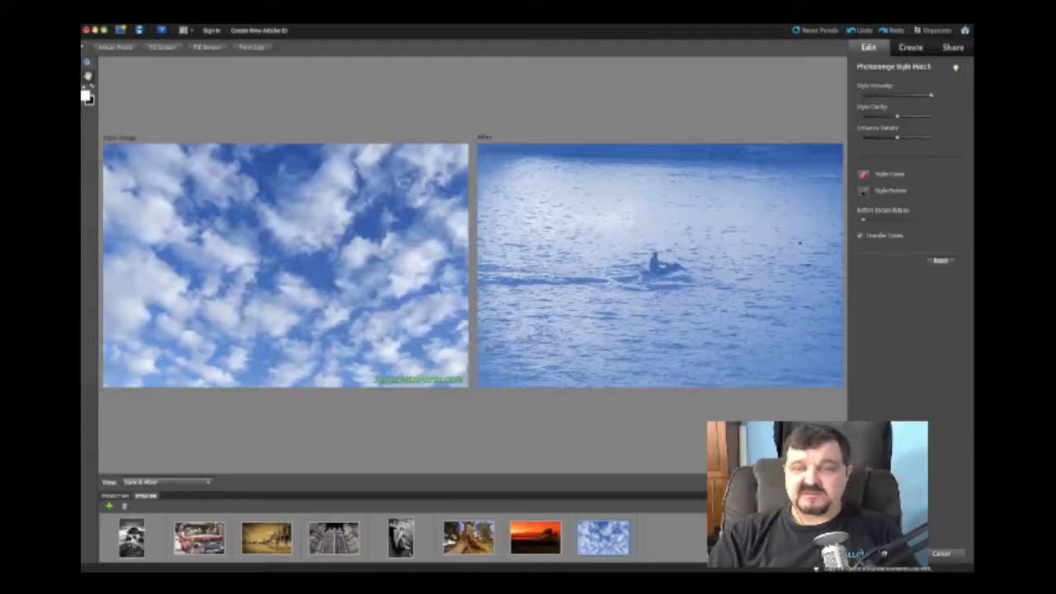
left_click(863, 175)
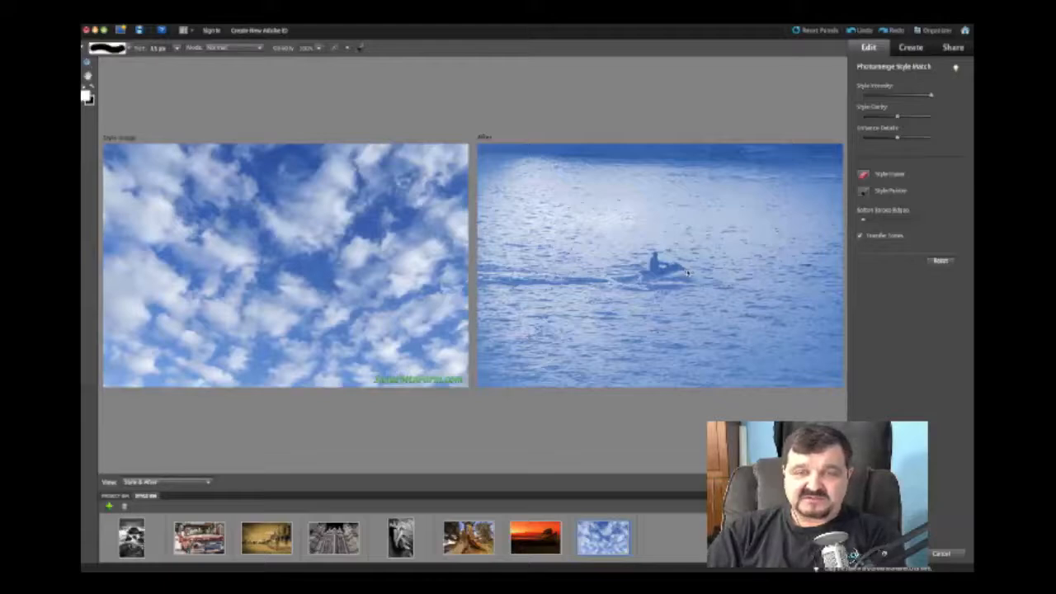
key("x")
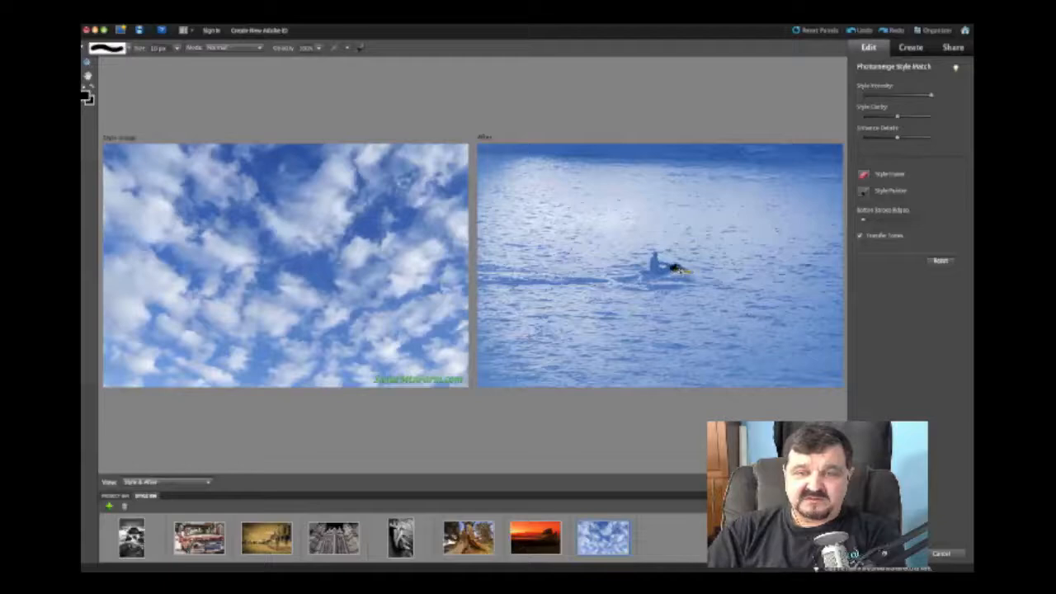
key("x")
key("bracketright")
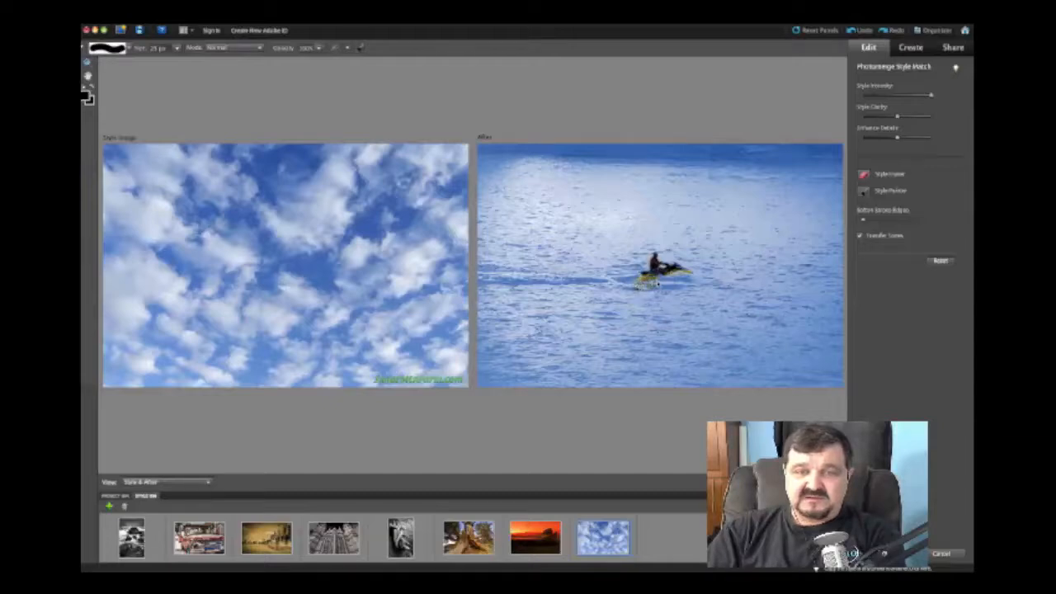
mouse_move(657, 284)
left_mouse_down()
mouse_move(697, 282)
mouse_move(641, 286)
mouse_move(658, 263)
mouse_move(657, 273)
left_mouse_up()
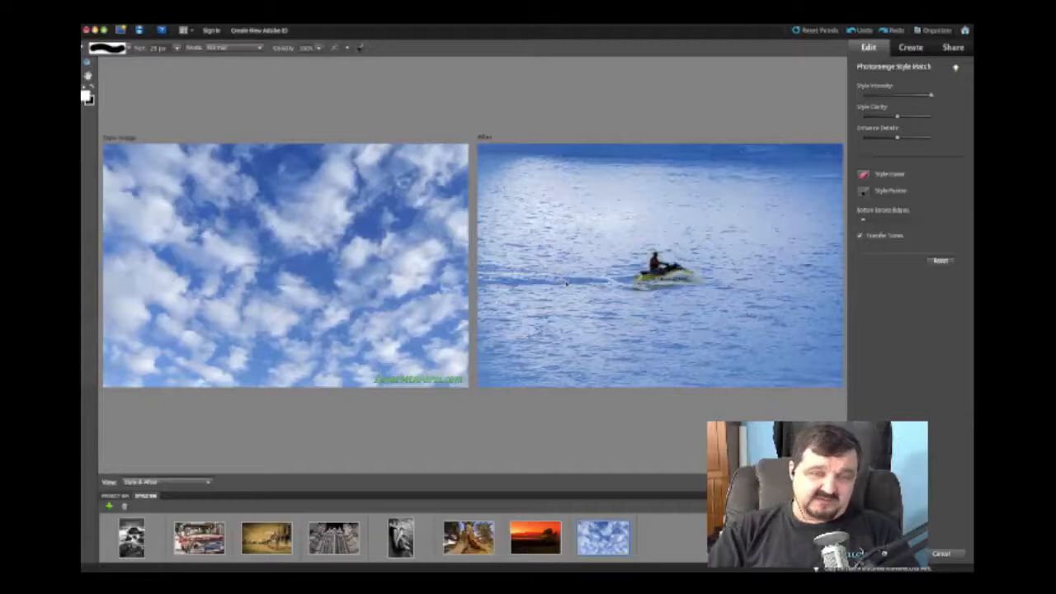
Switch the Style Match view to After Only
left_click(206, 483)
left_click(144, 451)
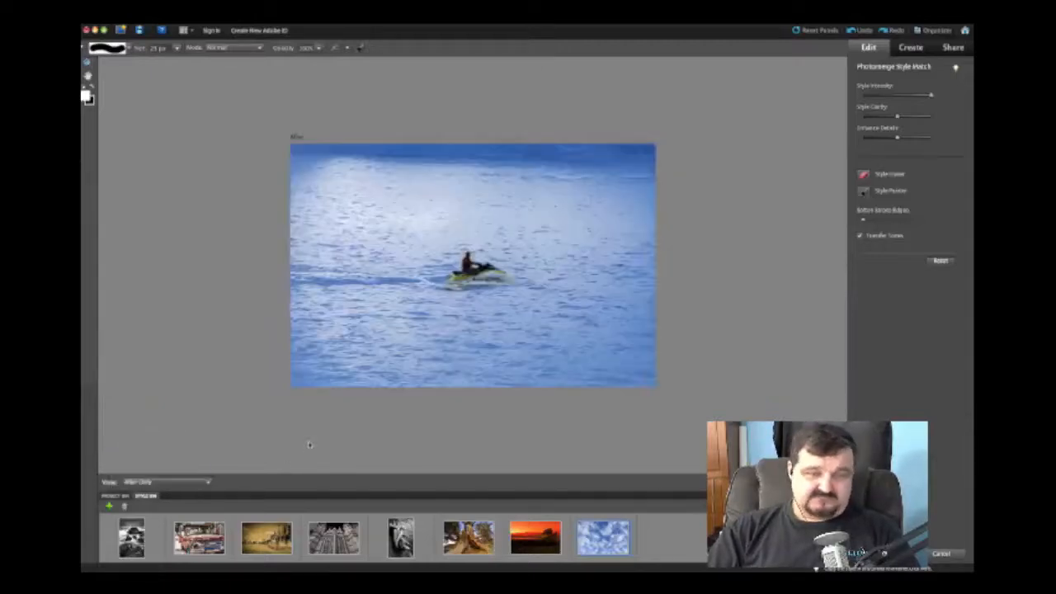
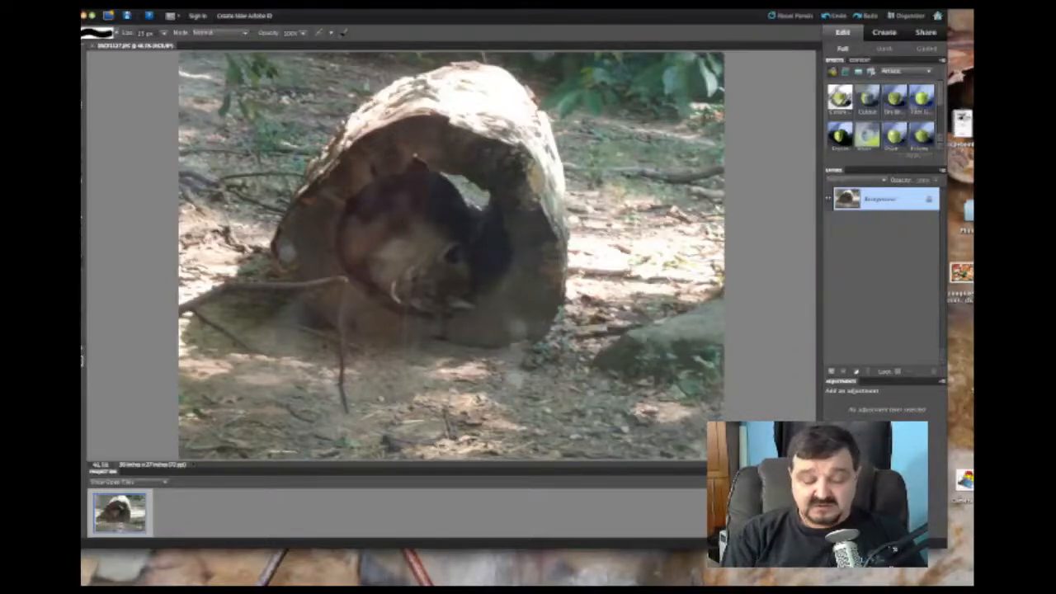
Duplicate the hollow log photo's Background layer and apply the artistic Dry Brush filter with its current settings to the copy
key("ctrl+j")
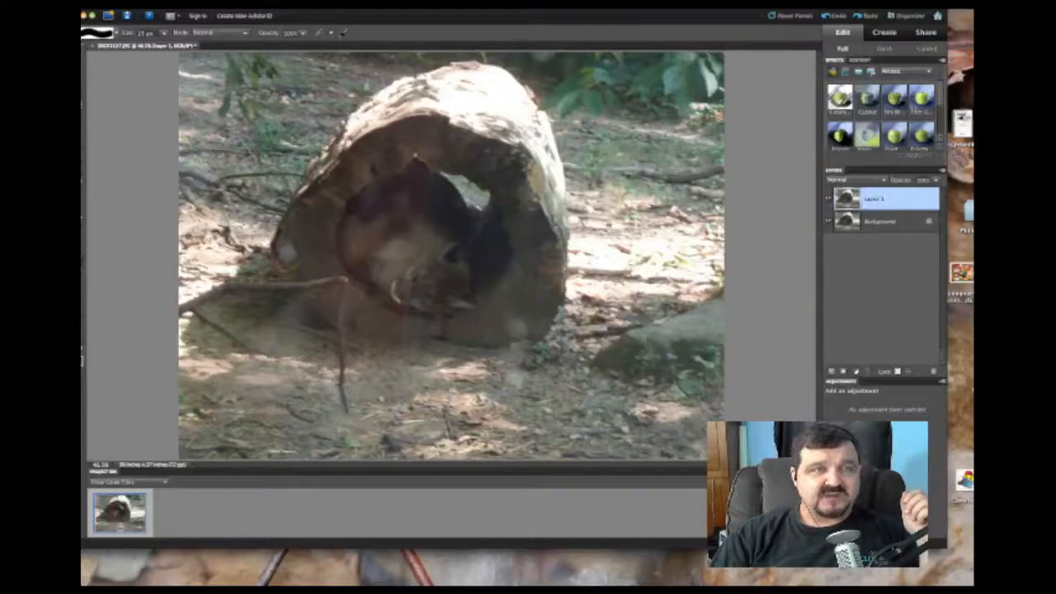
left_click(244, 4)
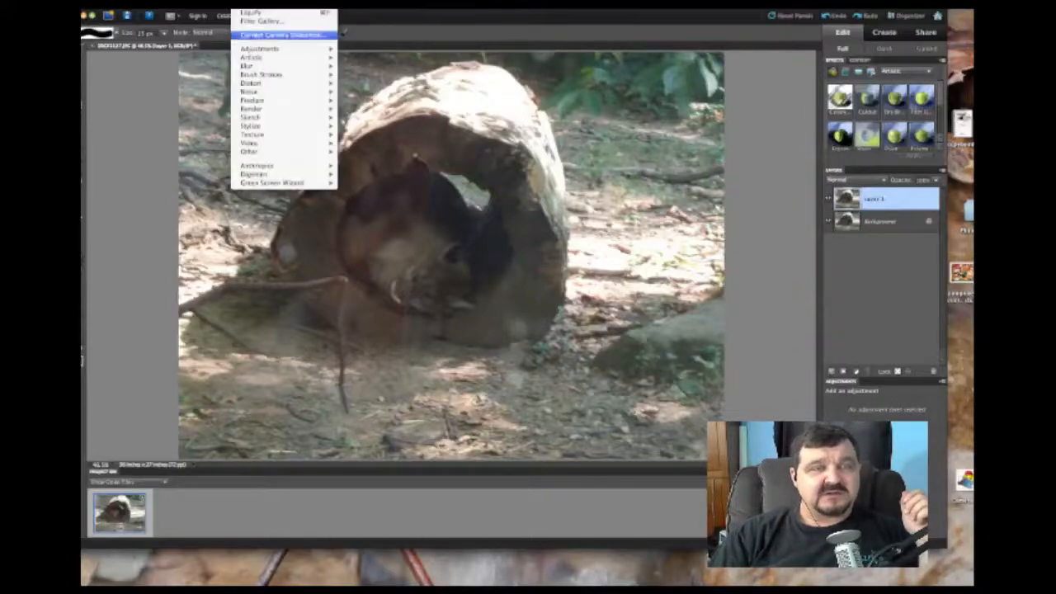
mouse_move(252, 57)
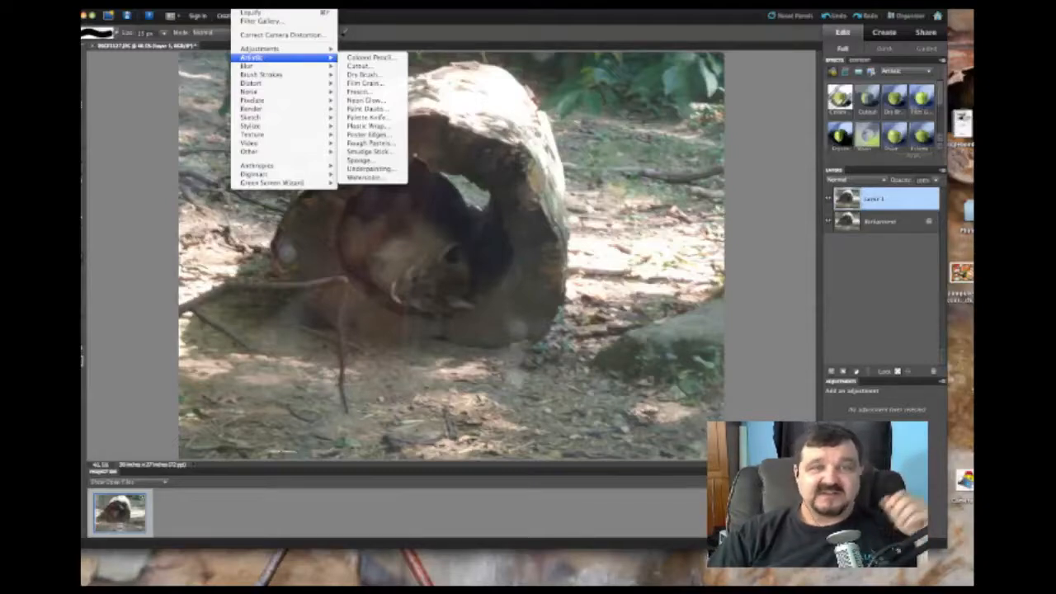
left_click(363, 74)
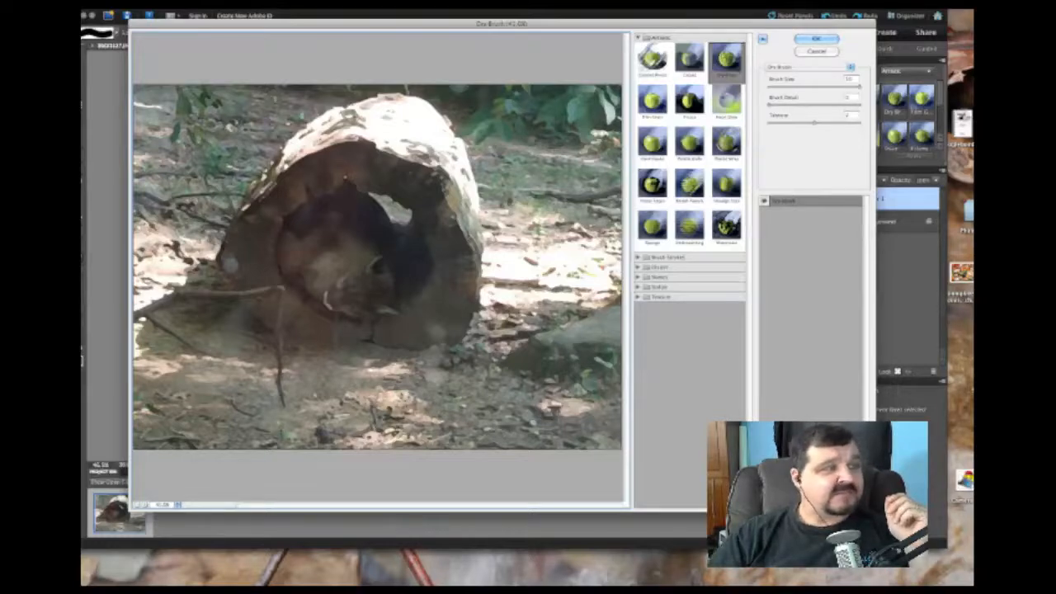
key("Return")
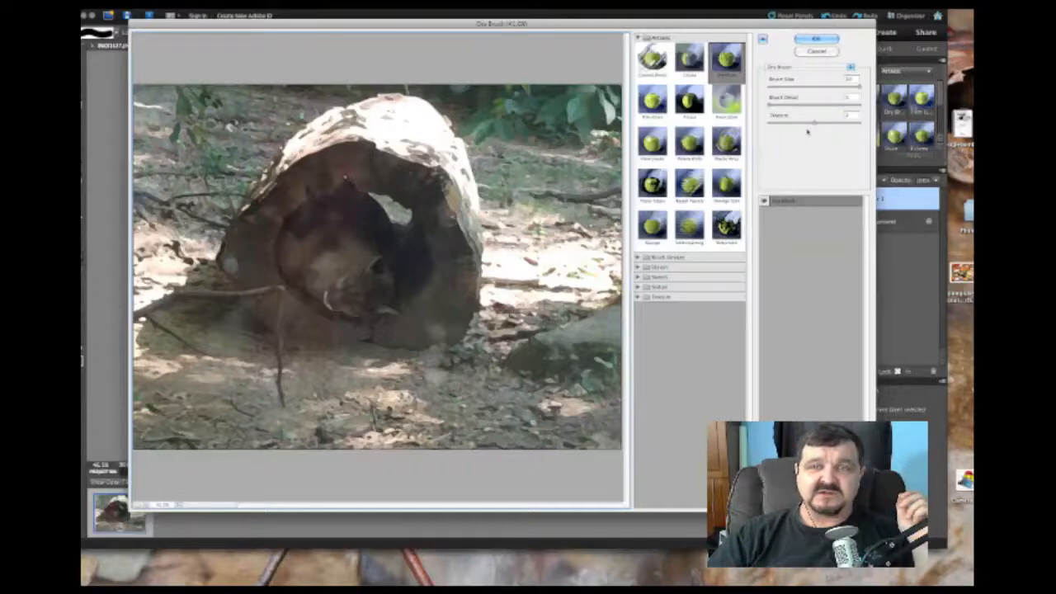
left_click(816, 39)
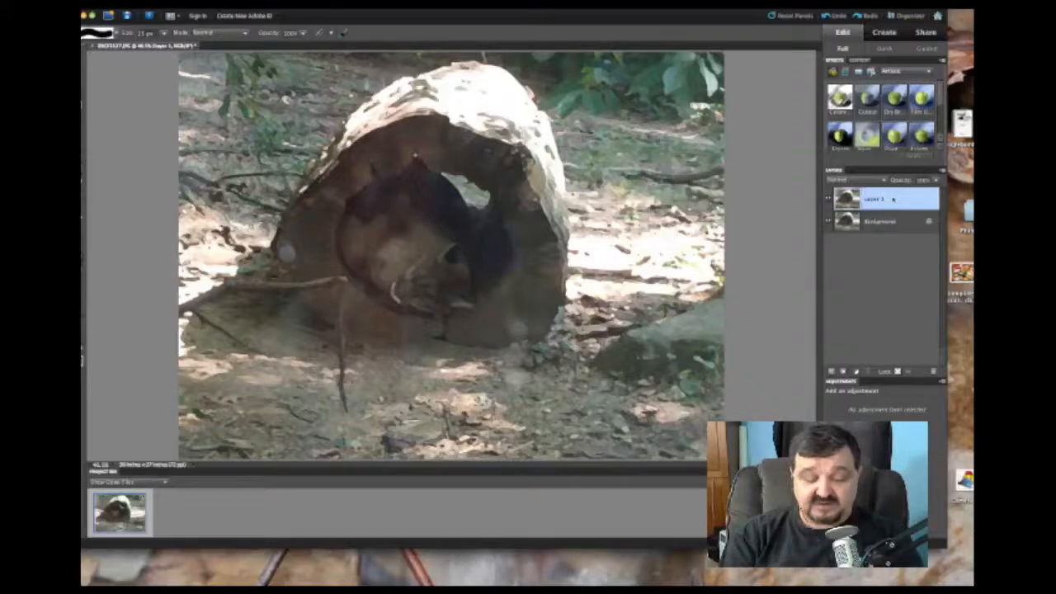
Duplicate the filtered Layer 1 and reapply the last Dry Brush filter to the new copy
key("ctrl+j")
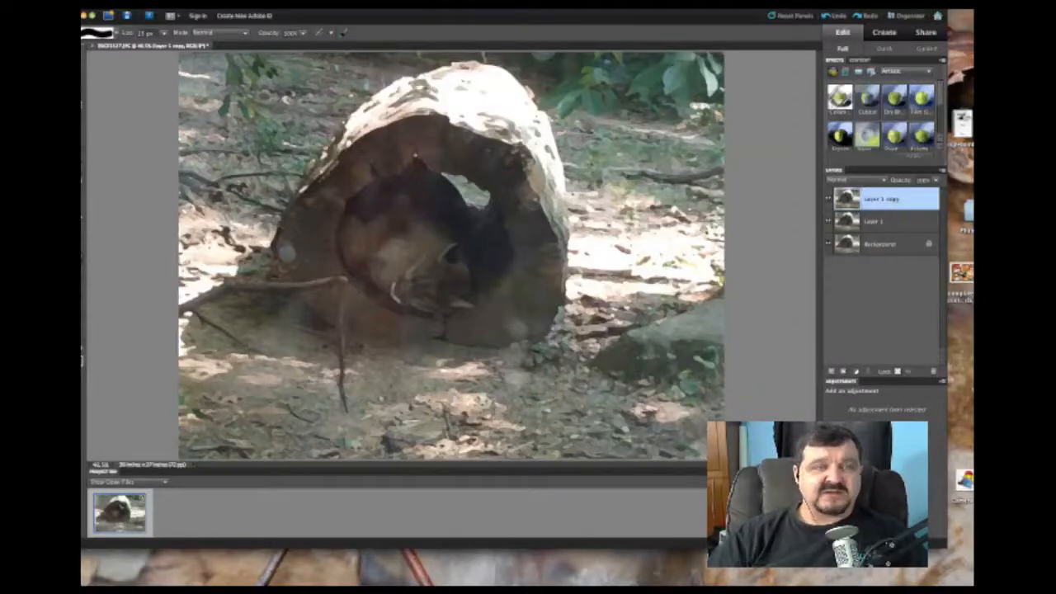
left_click(242, 4)
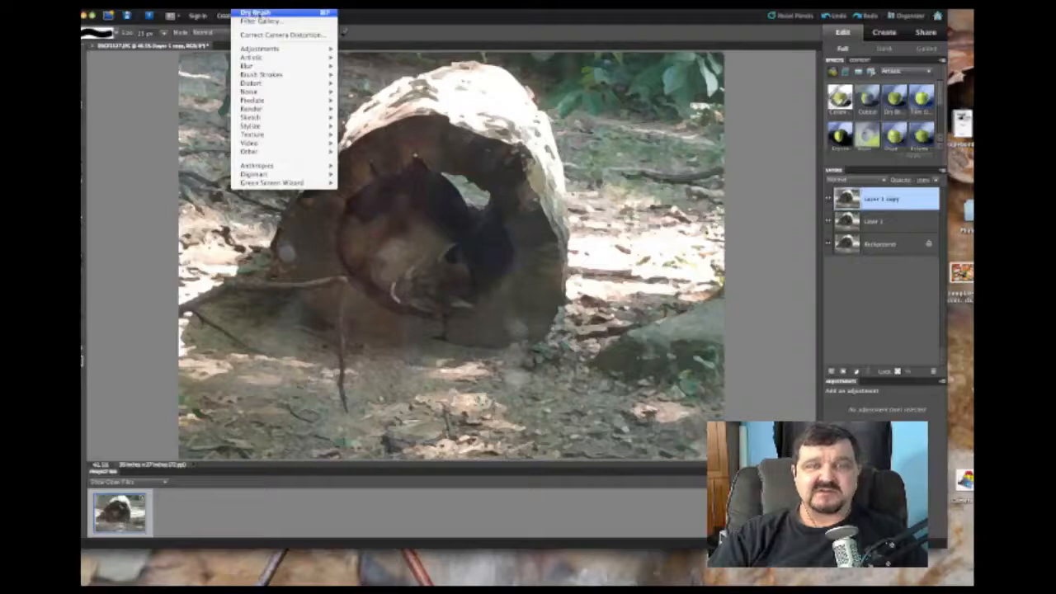
left_click(258, 14)
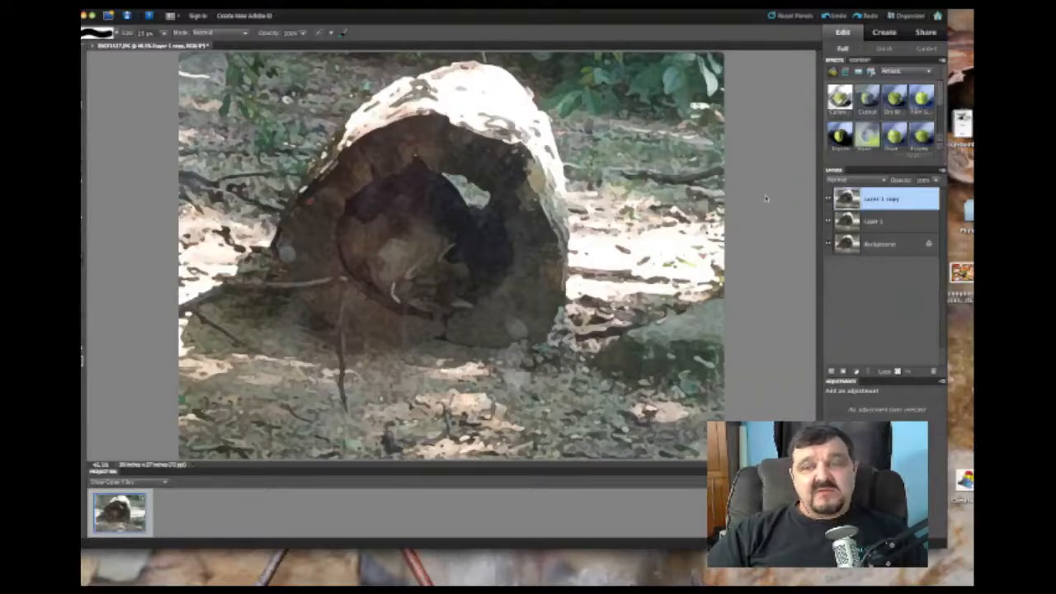
Look through the blending modes available for the topmost layer copy
left_click(867, 181)
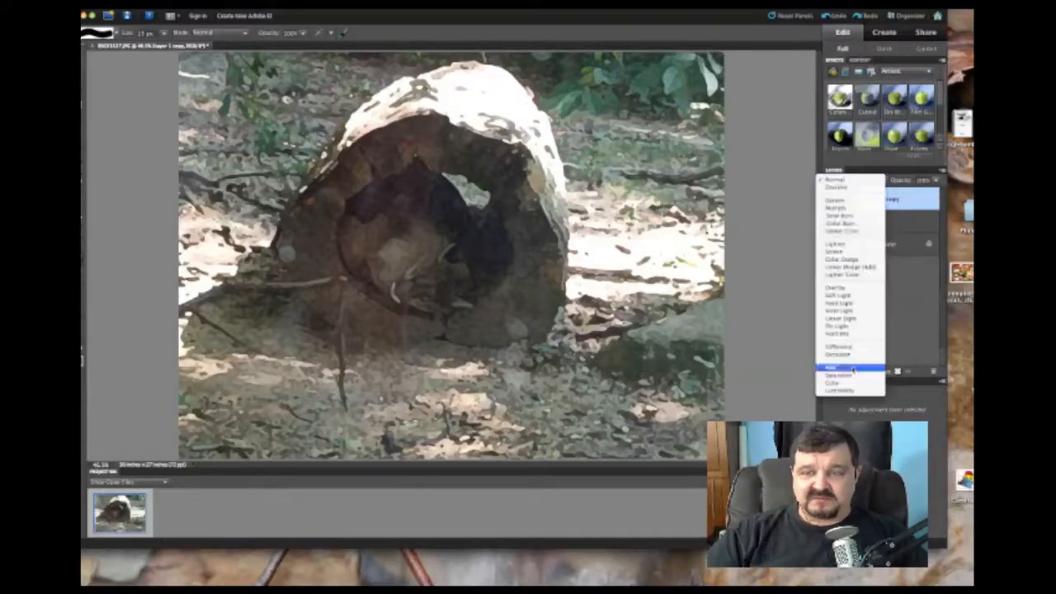
left_click(863, 181)
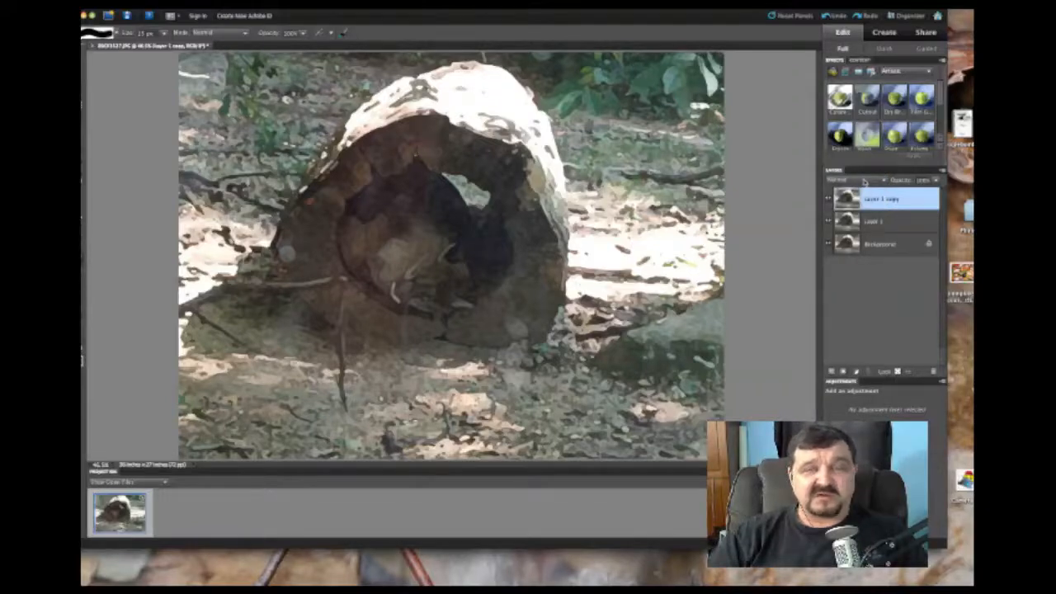
Rename Layer 1, the first Dry Brush layer, as Base
left_click(898, 221)
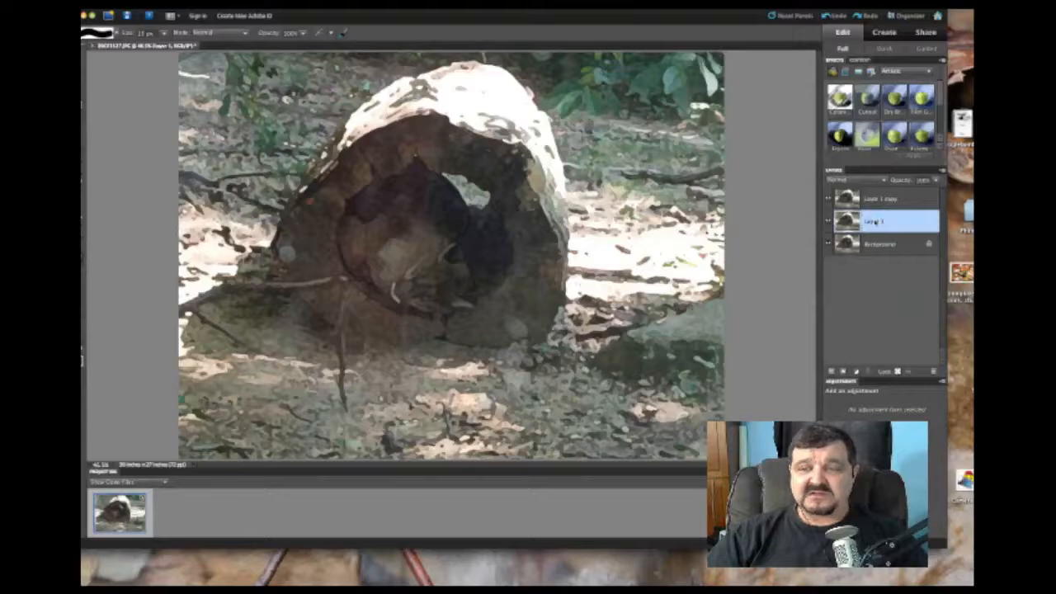
right_click(873, 221)
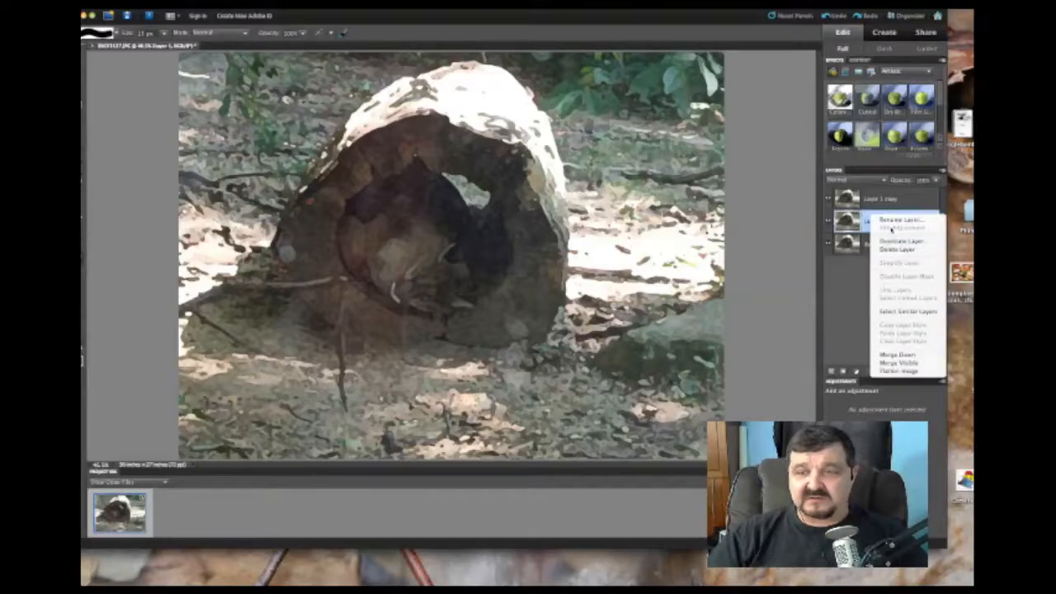
left_click(891, 220)
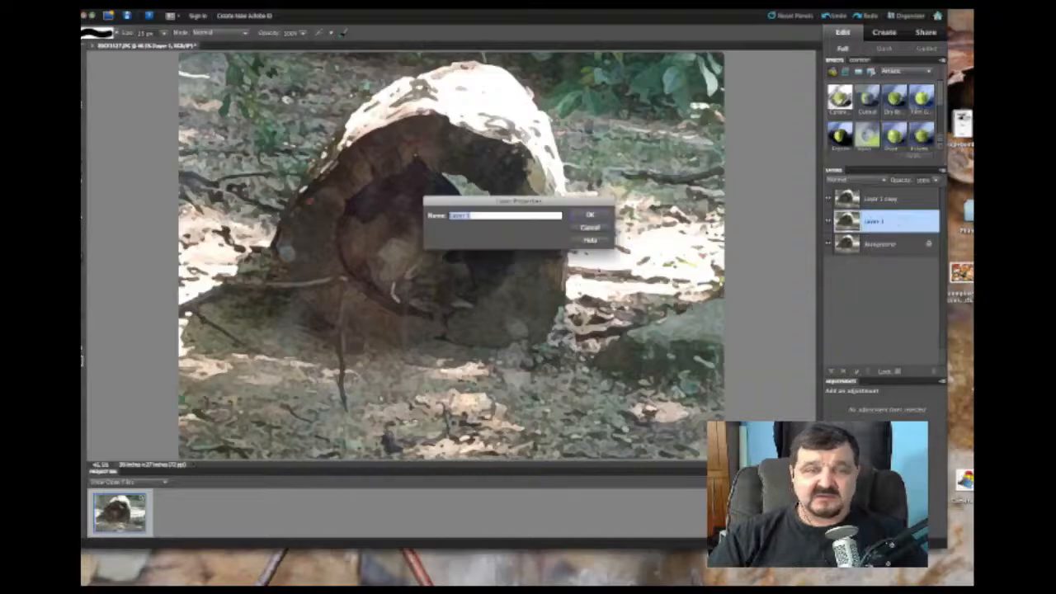
type("drse")
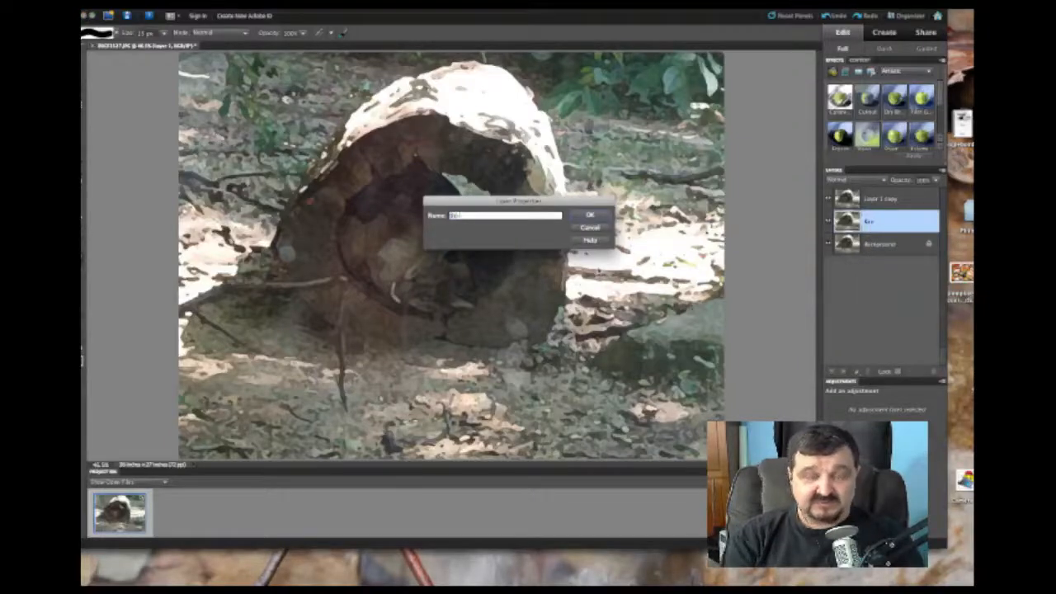
key("Return")
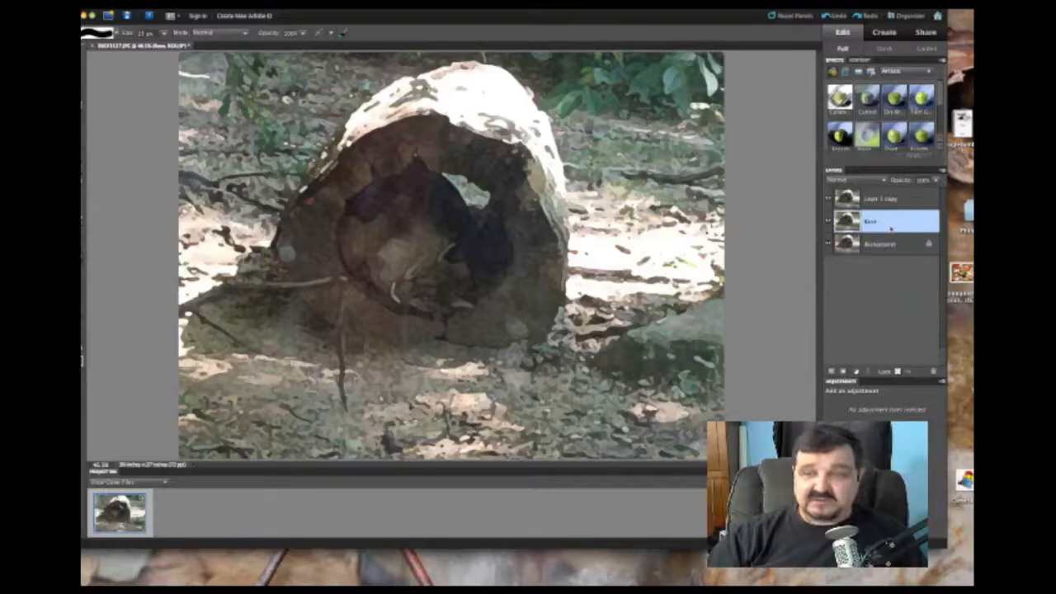
Set the Base layer's blending mode to Screen and the topmost Layer 1 copy's blending mode to Multiply
left_click(885, 181)
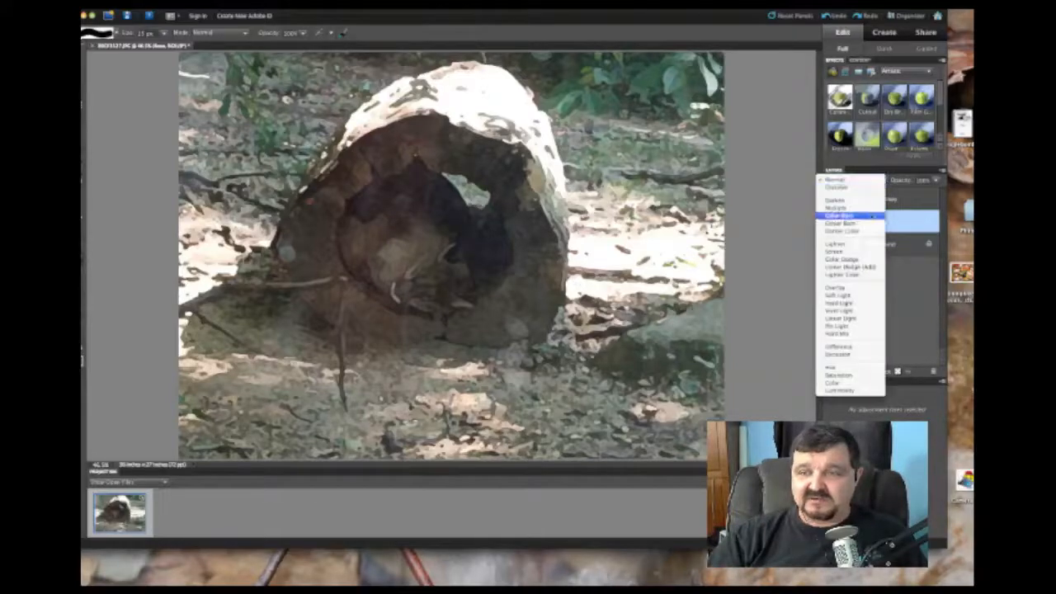
left_click(846, 253)
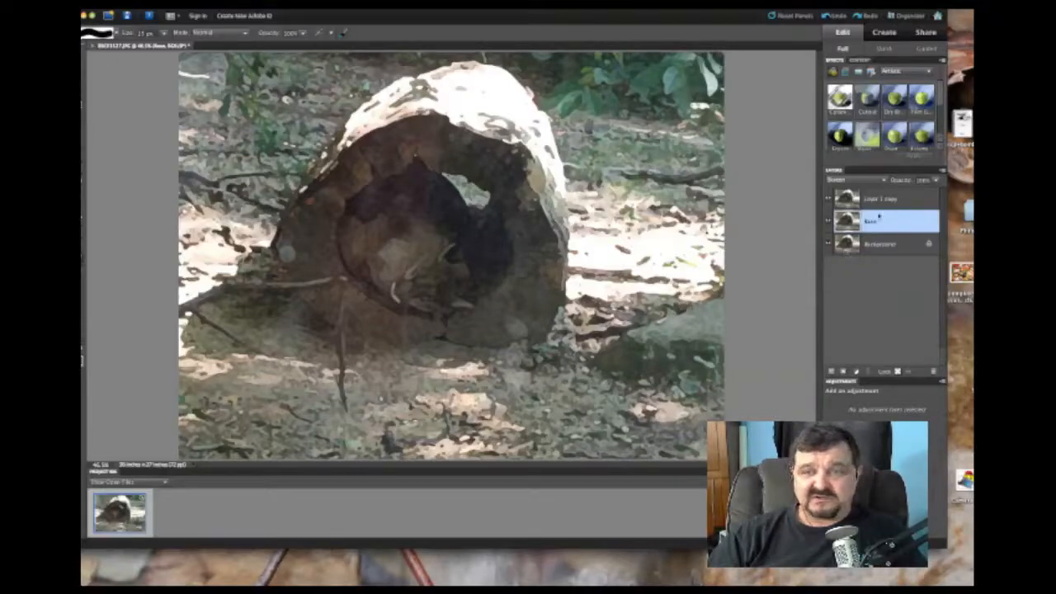
left_click(889, 201)
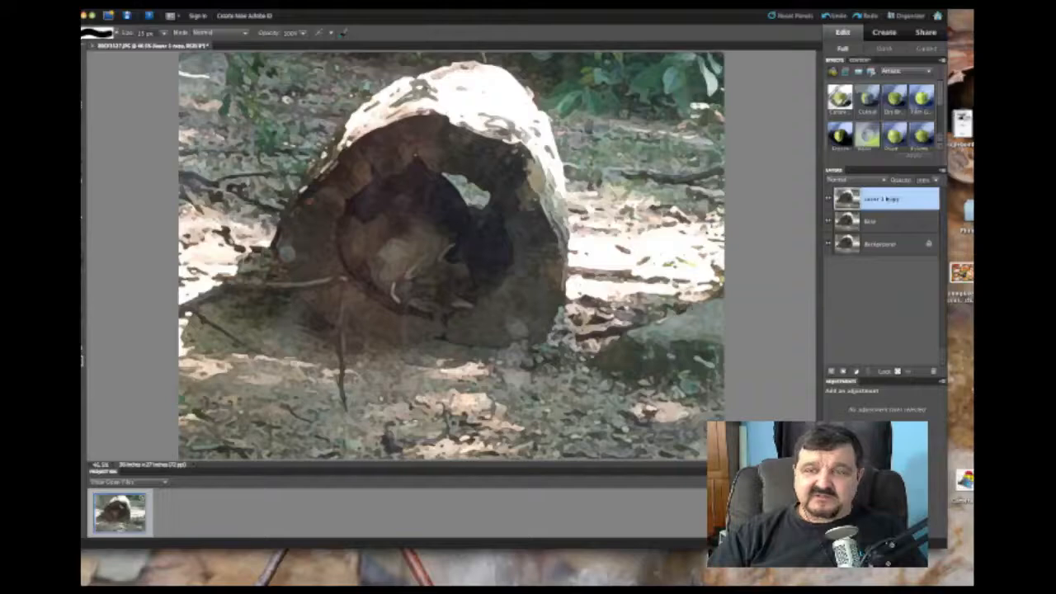
left_click(858, 180)
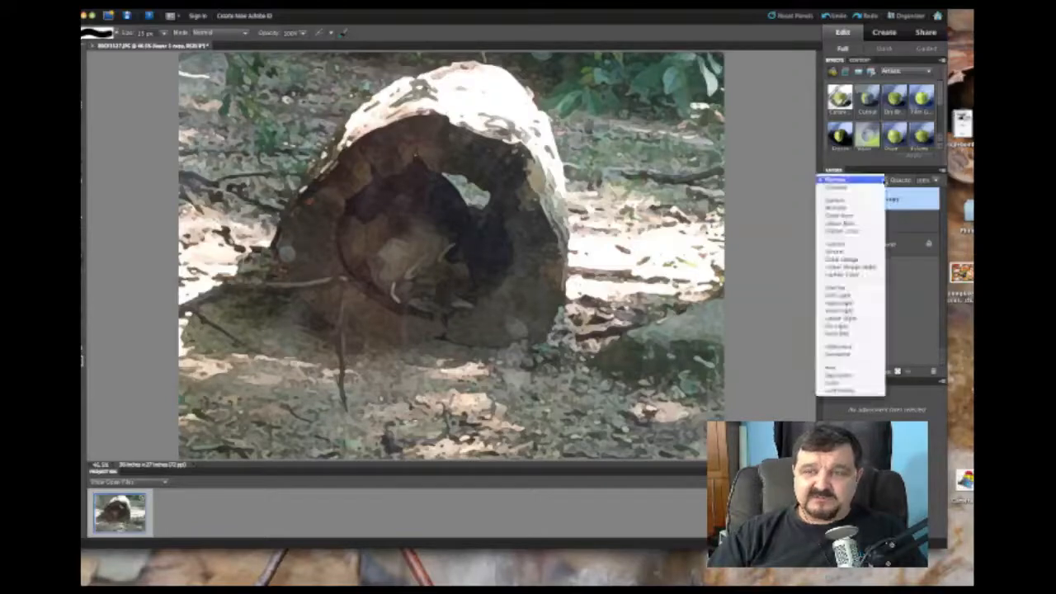
left_click(837, 208)
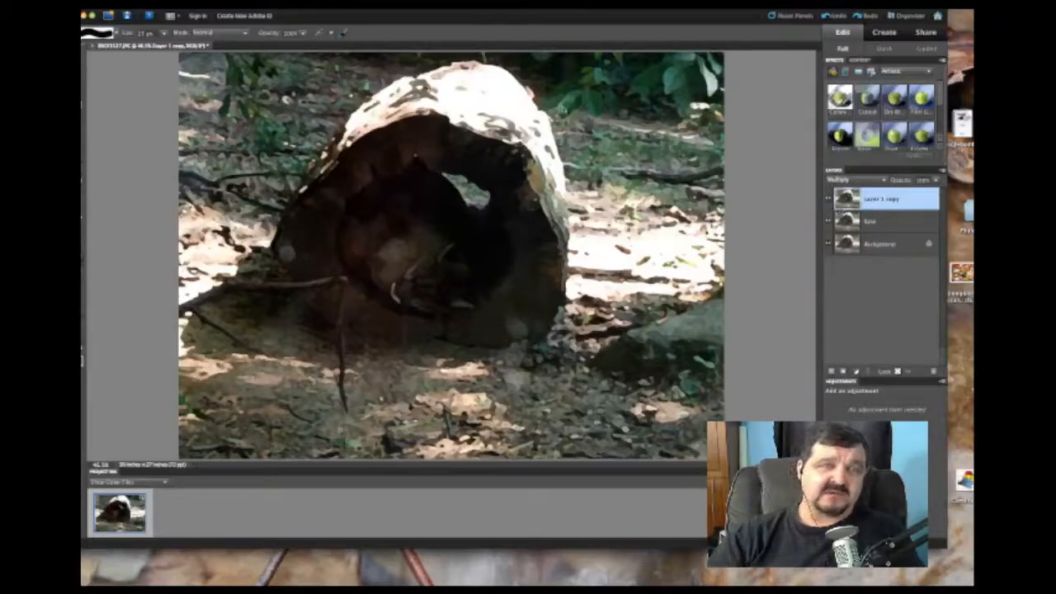
Add a pattern fill layer above the Layer 1 copy, keeping the default name, Normal mode and 100% opacity
left_click(193, 4)
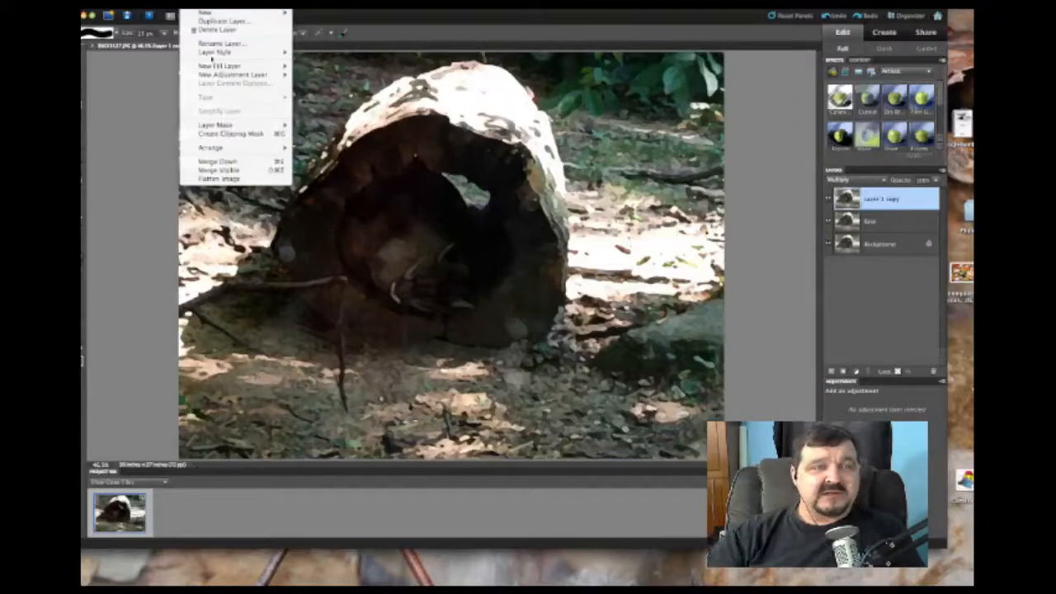
mouse_move(232, 66)
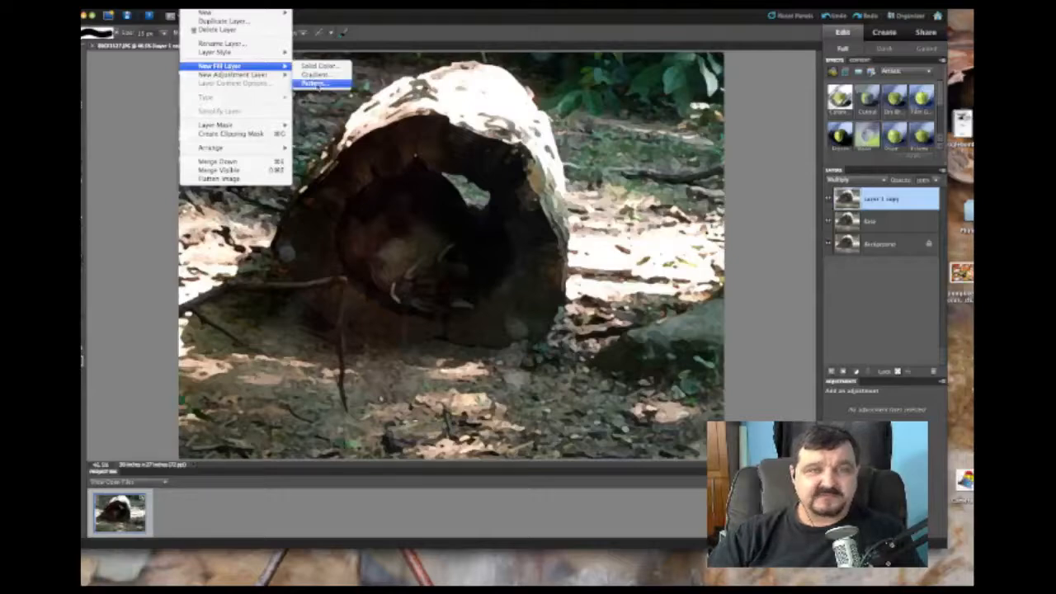
left_click(314, 84)
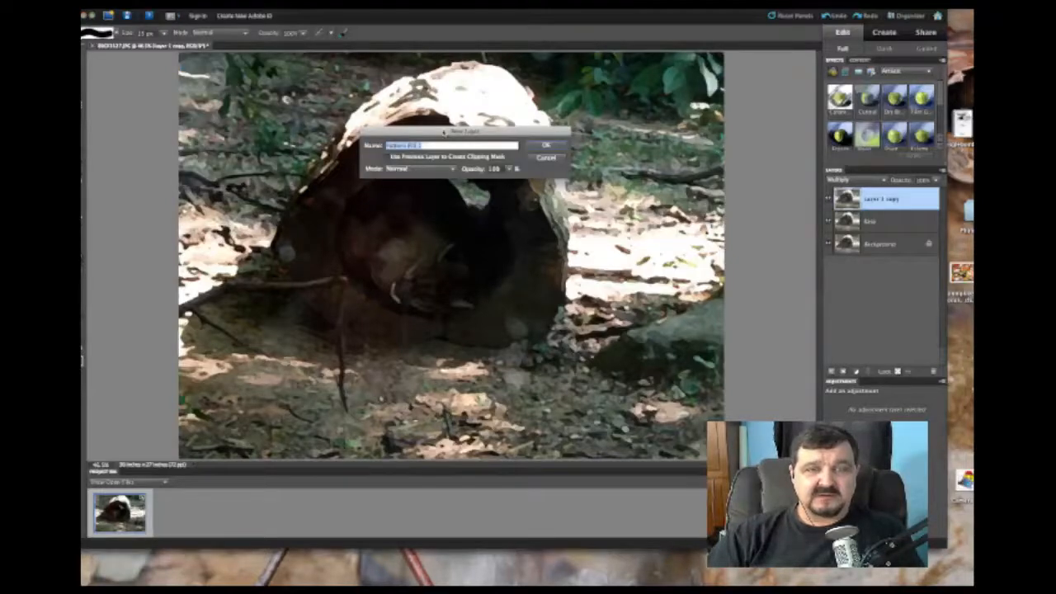
left_click_drag(444, 131, 437, 134)
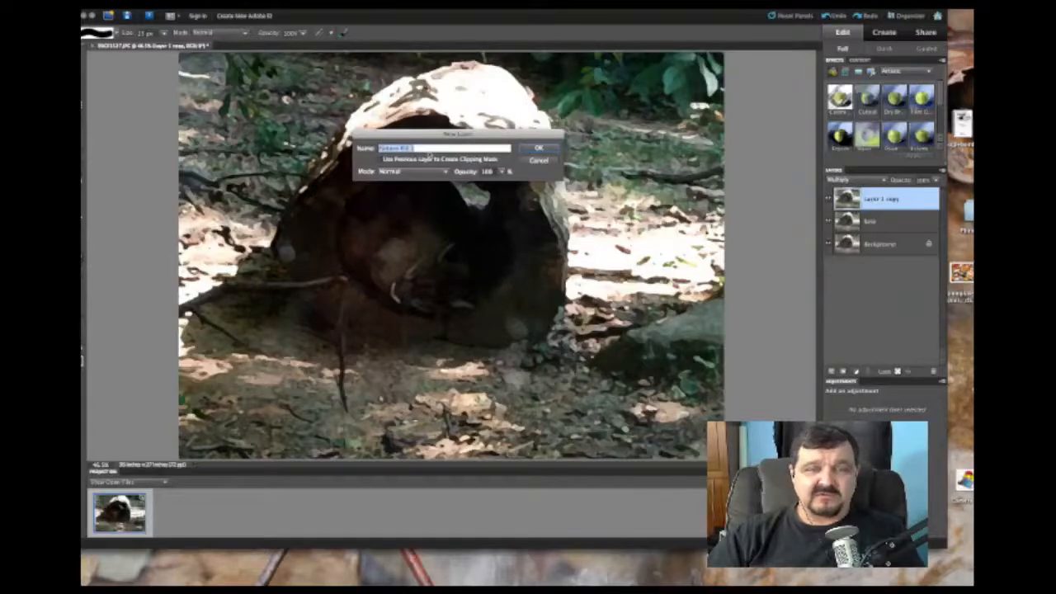
left_click(535, 149)
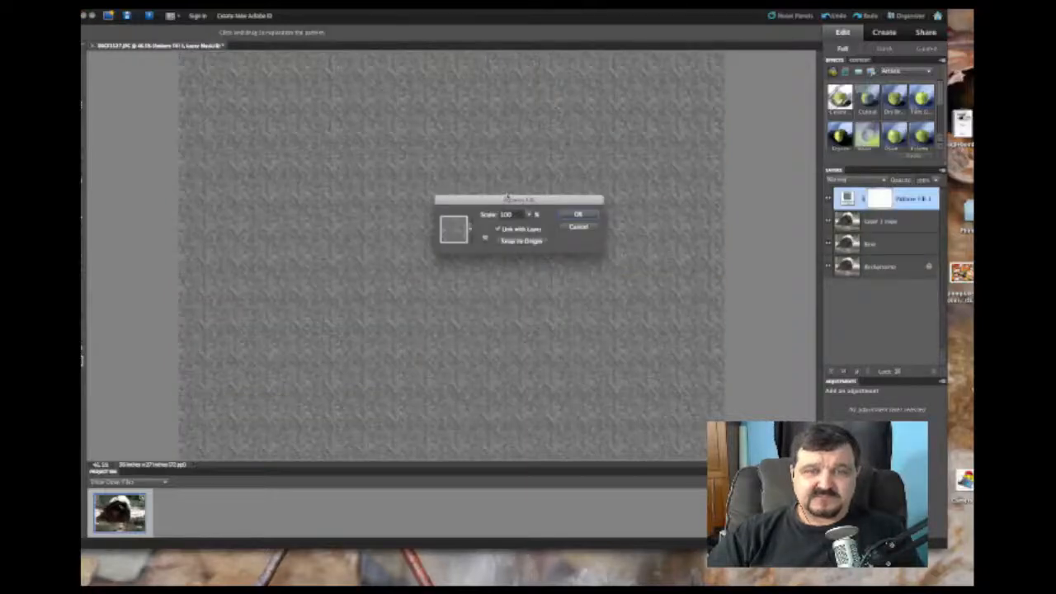
left_click_drag(506, 200, 468, 141)
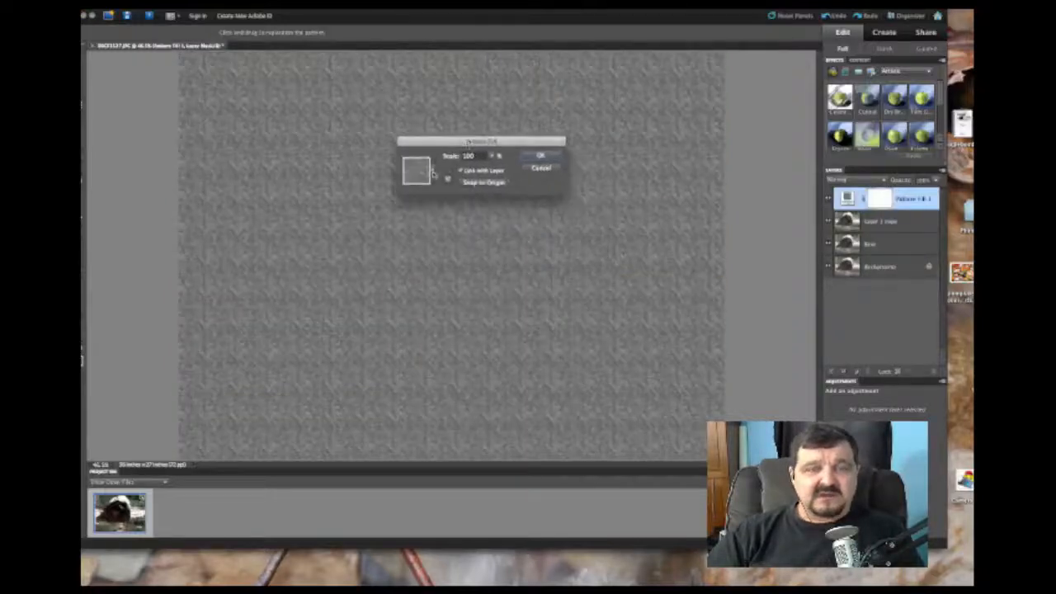
Switch the pattern fill to the Artist Surfaces set and apply its first woven canvas texture at 100% scale
left_click(432, 172)
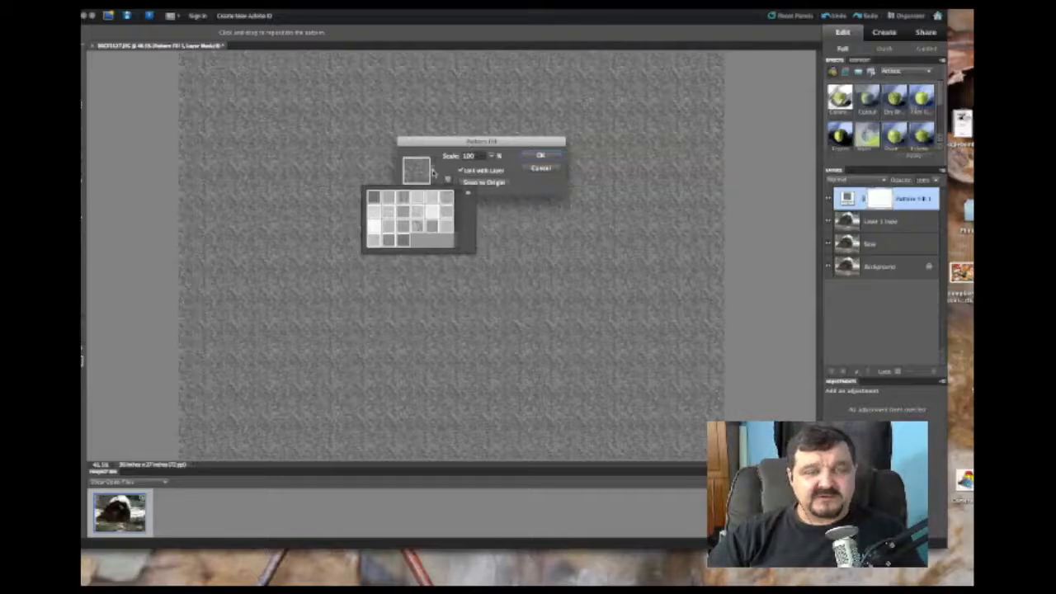
left_click(469, 195)
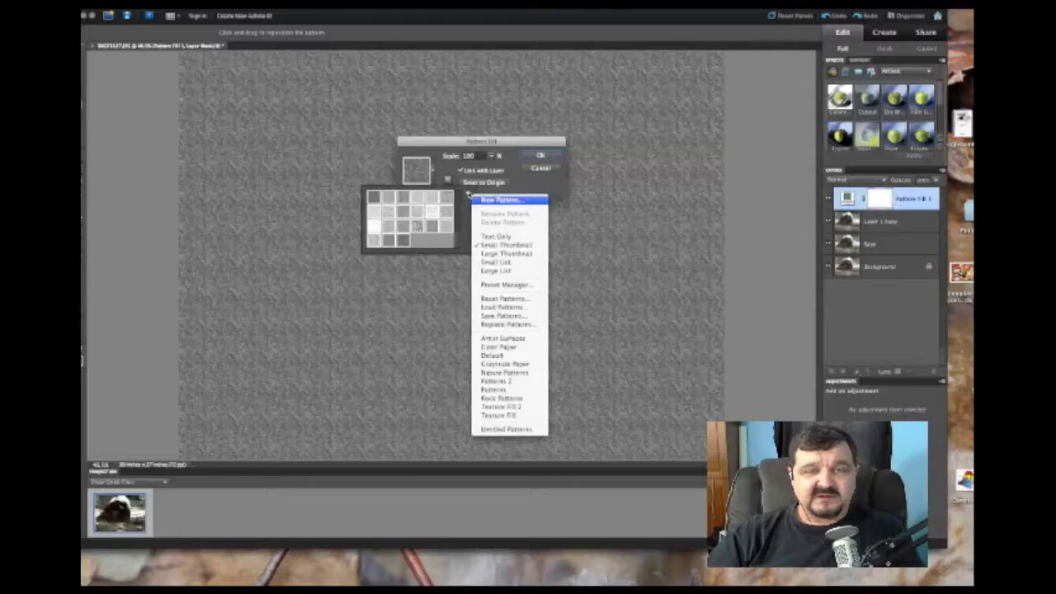
left_click(500, 340)
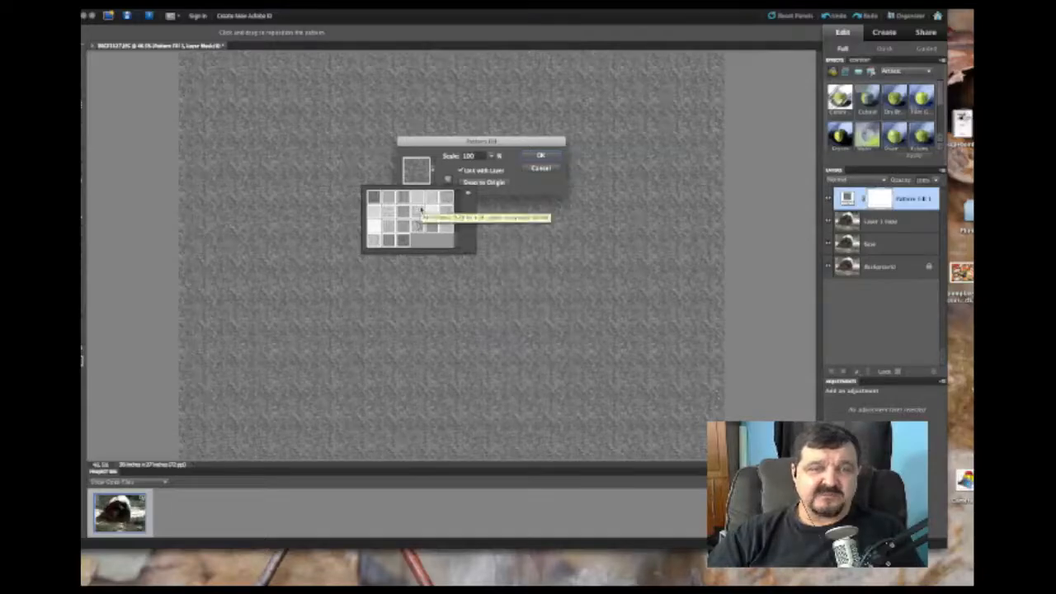
left_click(375, 198)
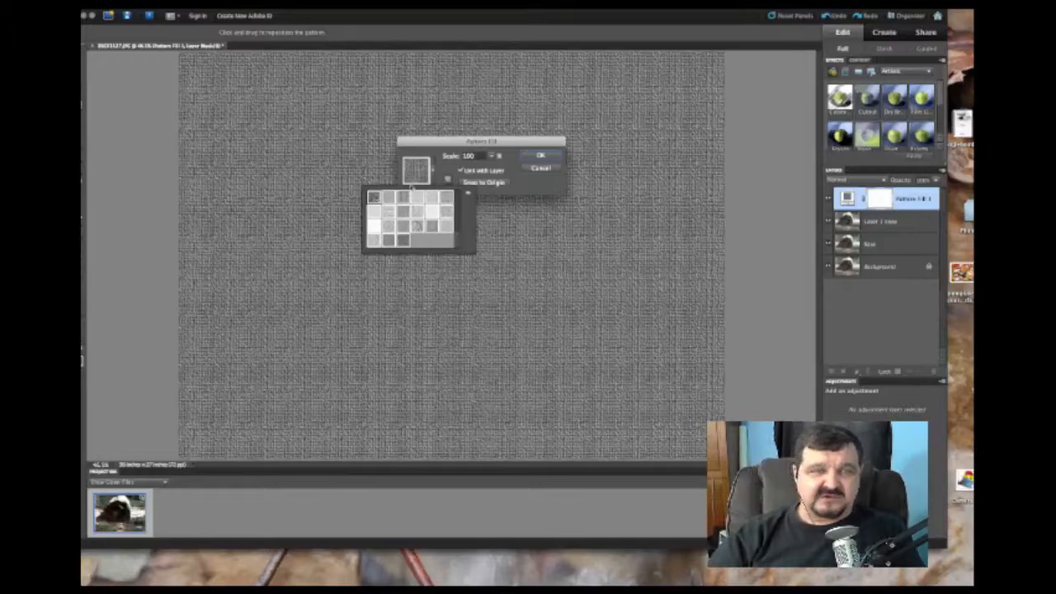
left_click(432, 172)
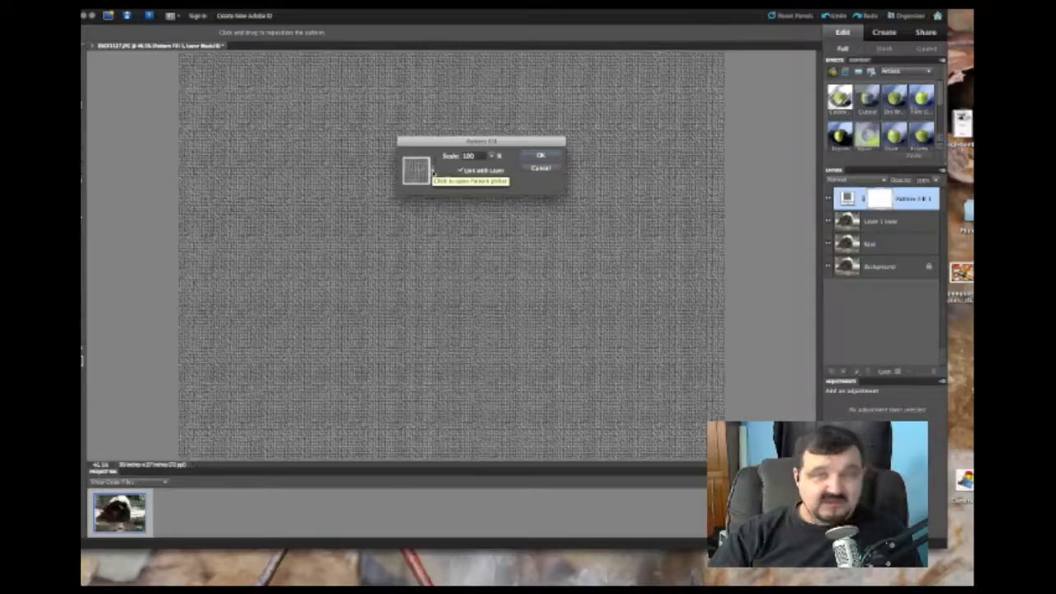
left_click(541, 157)
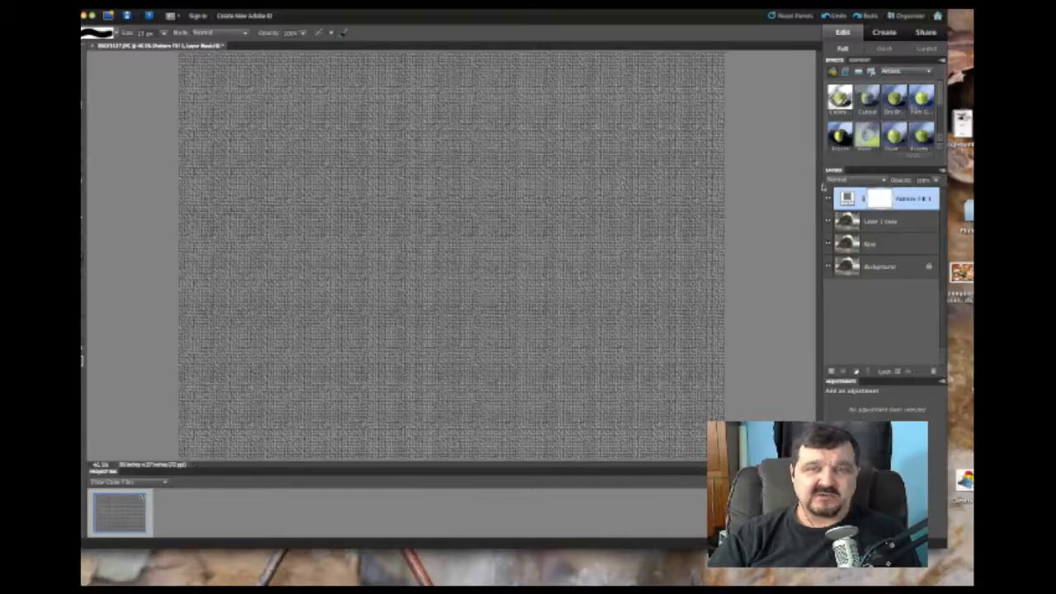
Set the pattern fill layer's blending mode to Soft Light, and check its fill settings without changing them
left_click(884, 179)
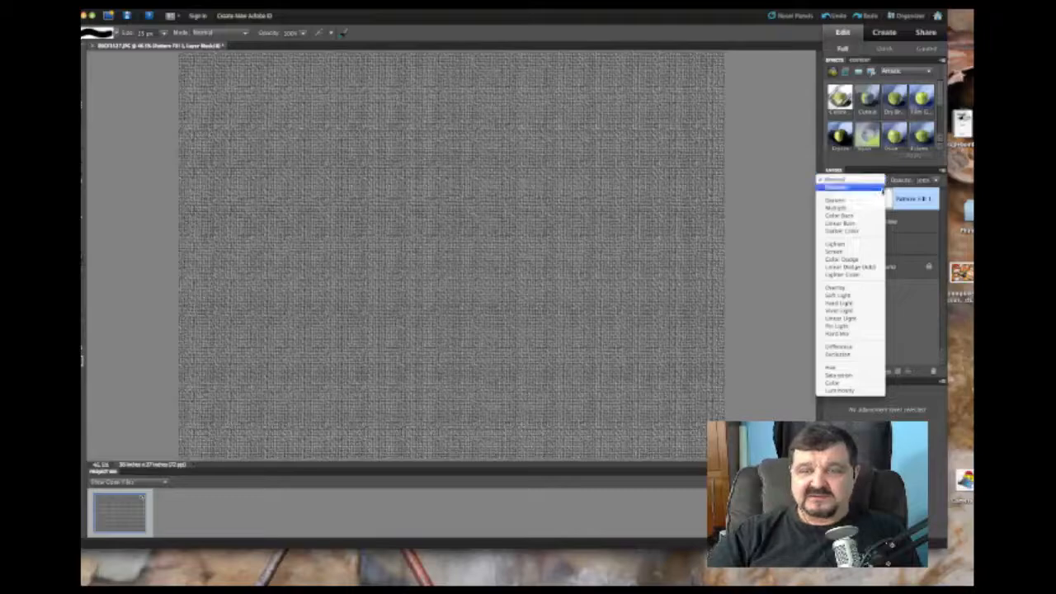
left_click(838, 296)
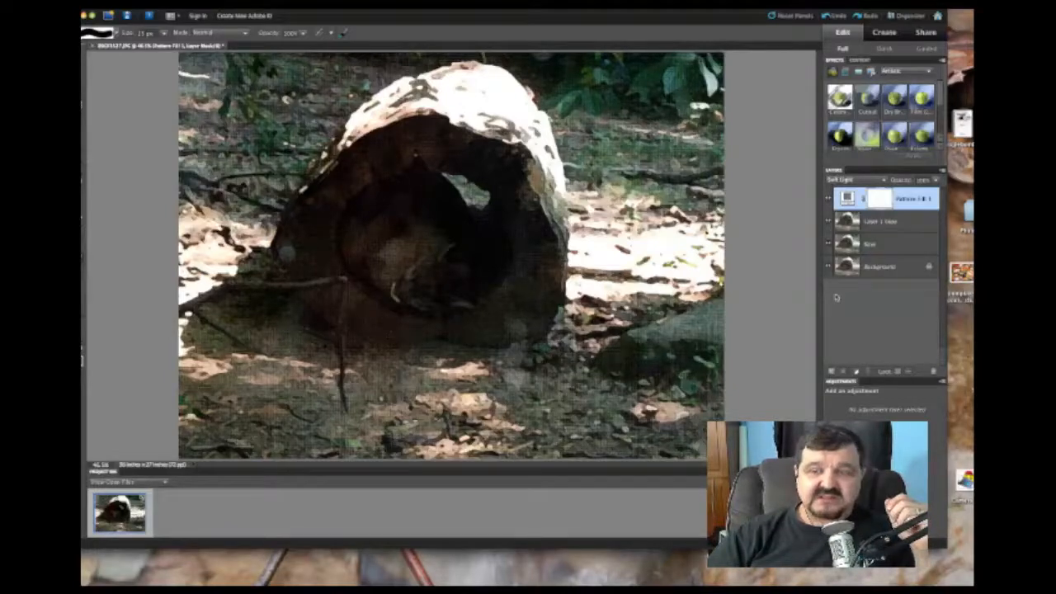
double_click(847, 198)
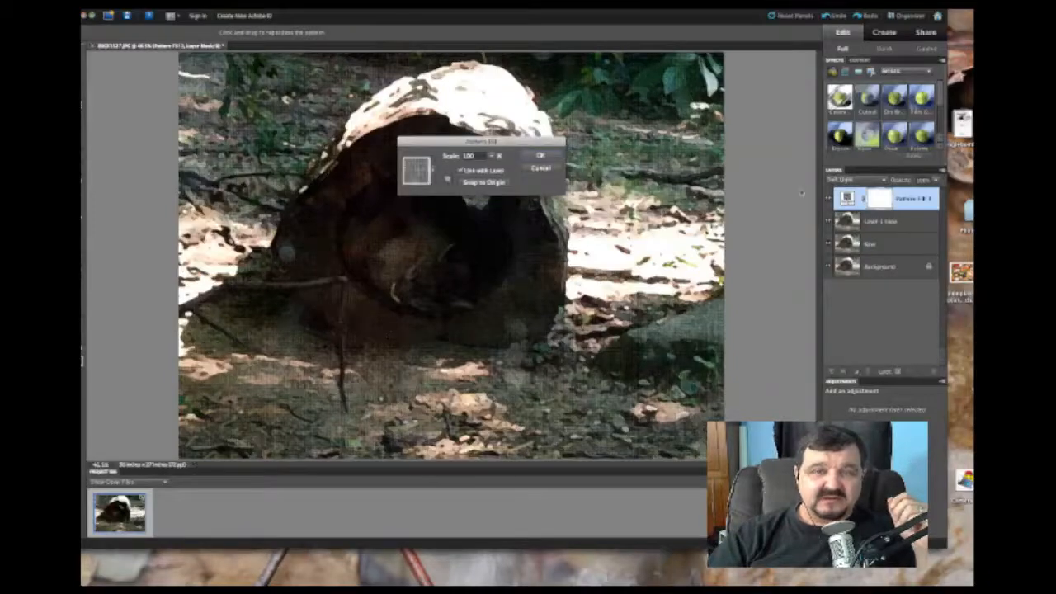
left_click(540, 169)
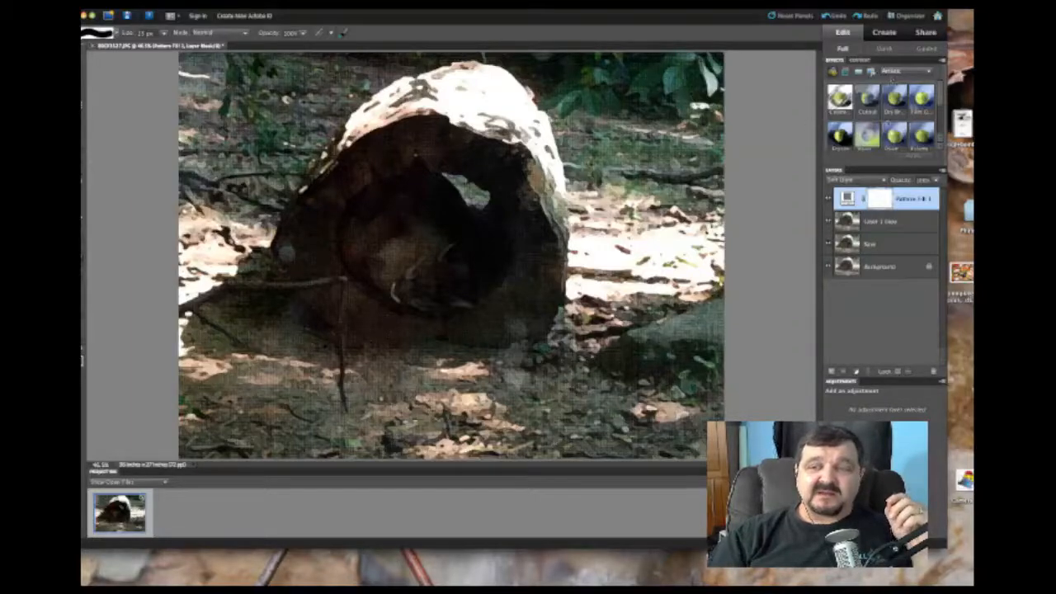
Add a Levels adjustment layer directly above the Layer 1 copy and lower its white input level to brighten the image
left_click(889, 220)
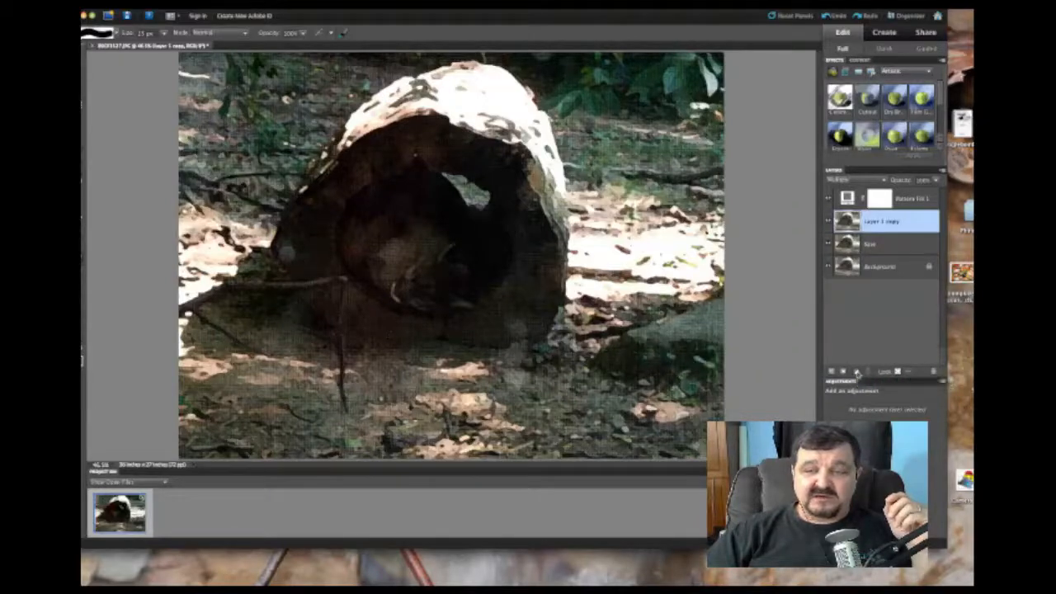
left_click(857, 372)
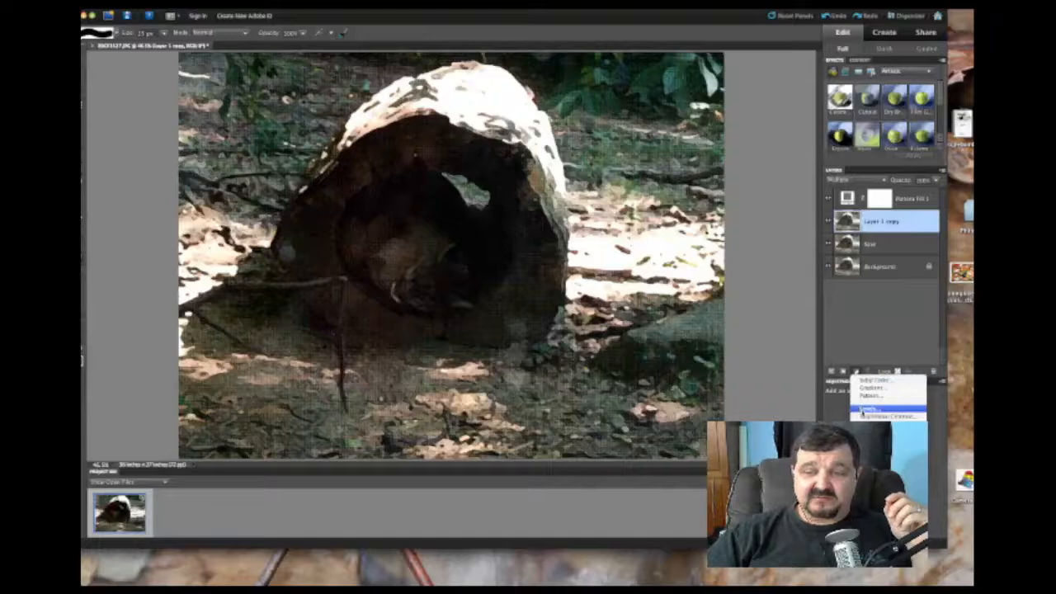
left_click(865, 409)
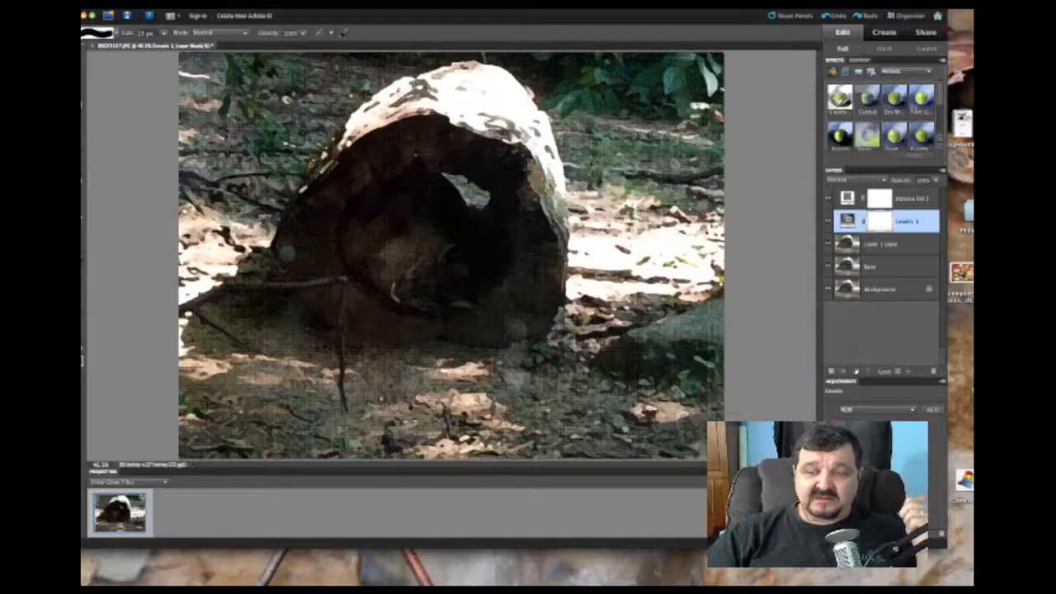
left_click_drag(916, 467, 901, 467)
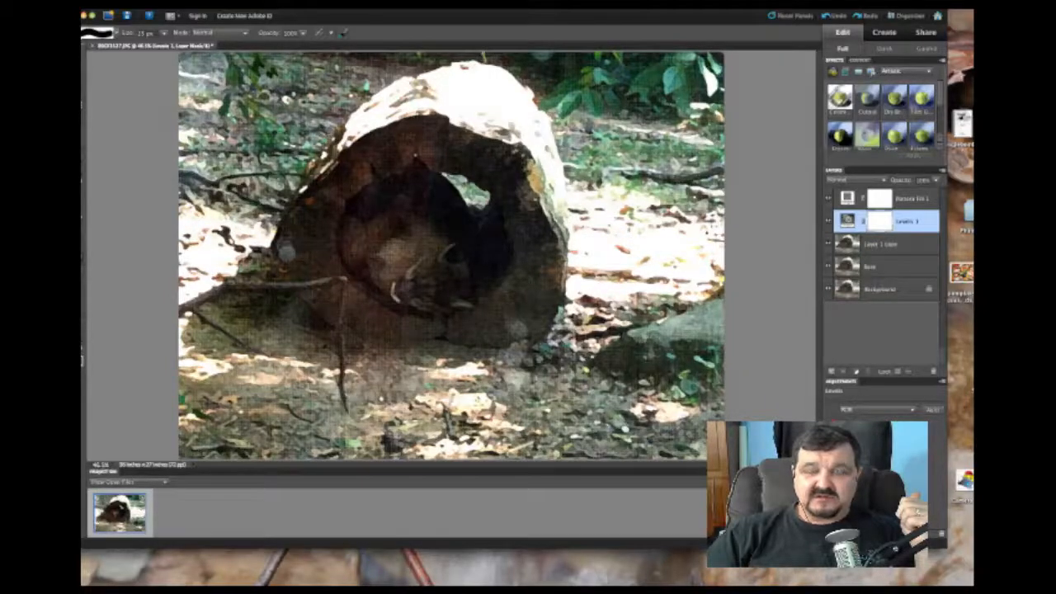